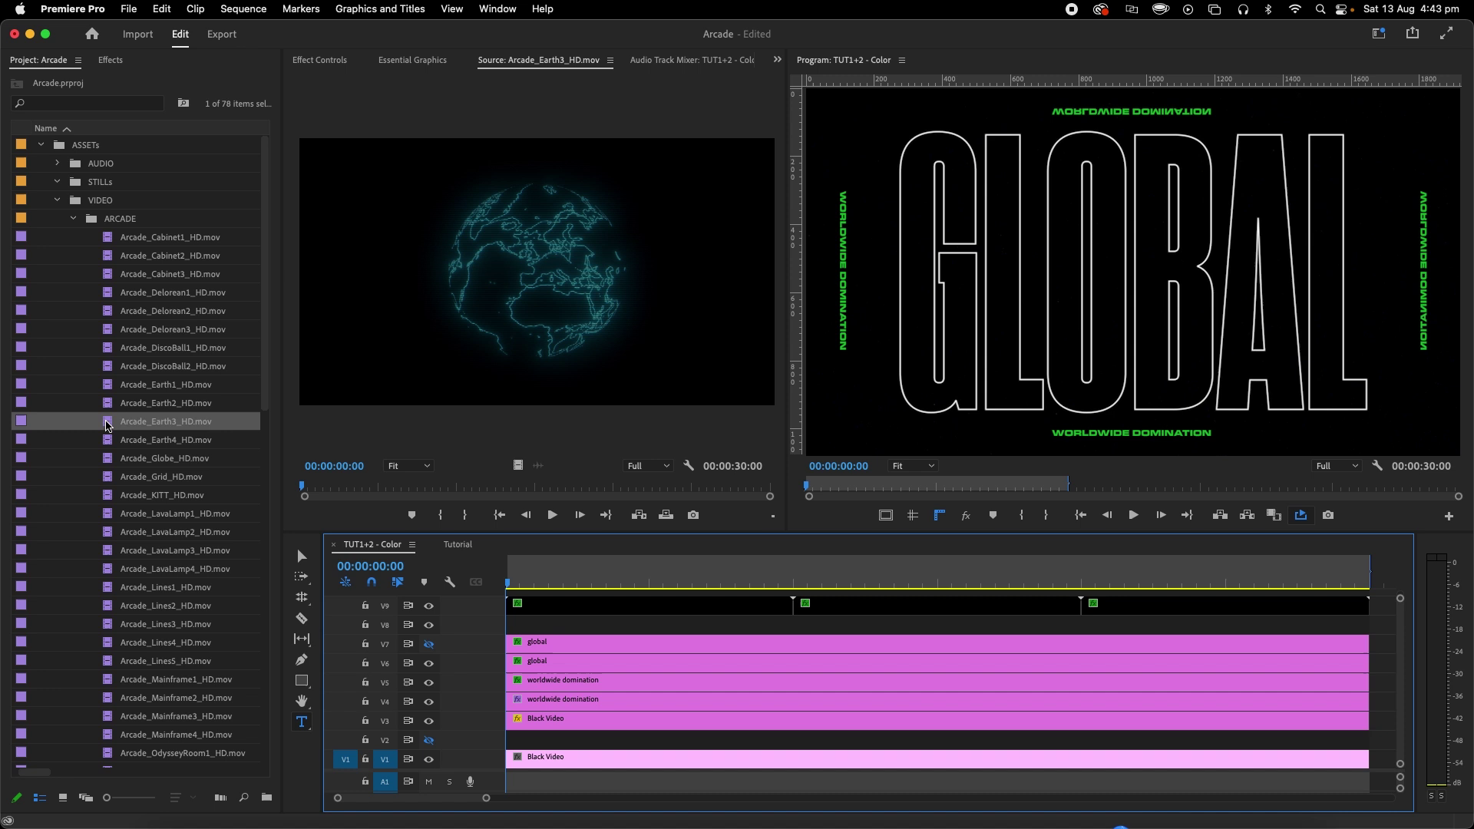
- Place Arcade_Earth3_HD on V8 above the titles and apply the Tint effect
{"action": "left_click_drag", "start_coordinate": [107, 426], "coordinate": [501, 628]}
{"action": "left_click", "coordinate": [105, 61]}
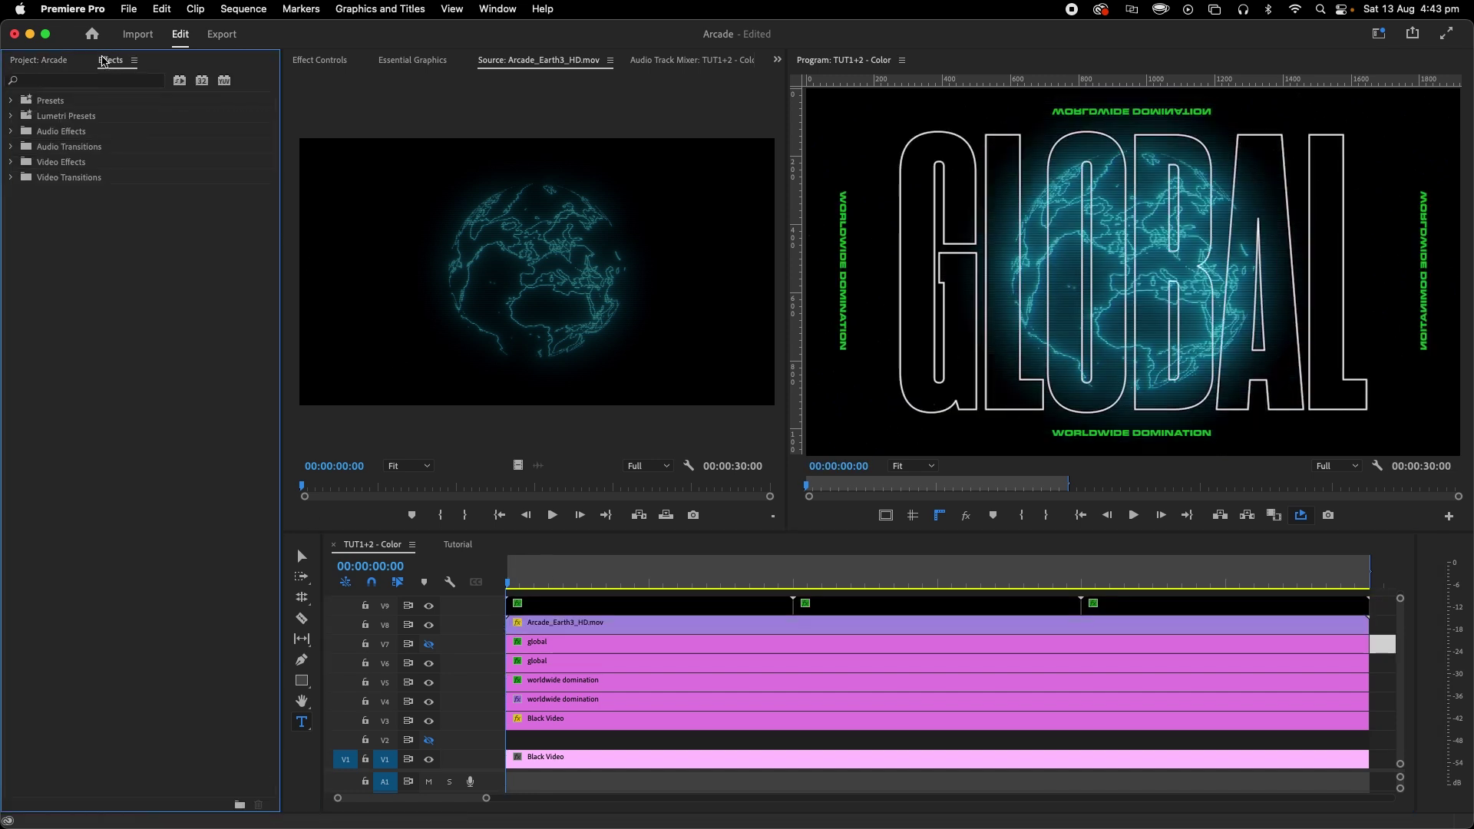
{"action": "left_click", "coordinate": [13, 163]}
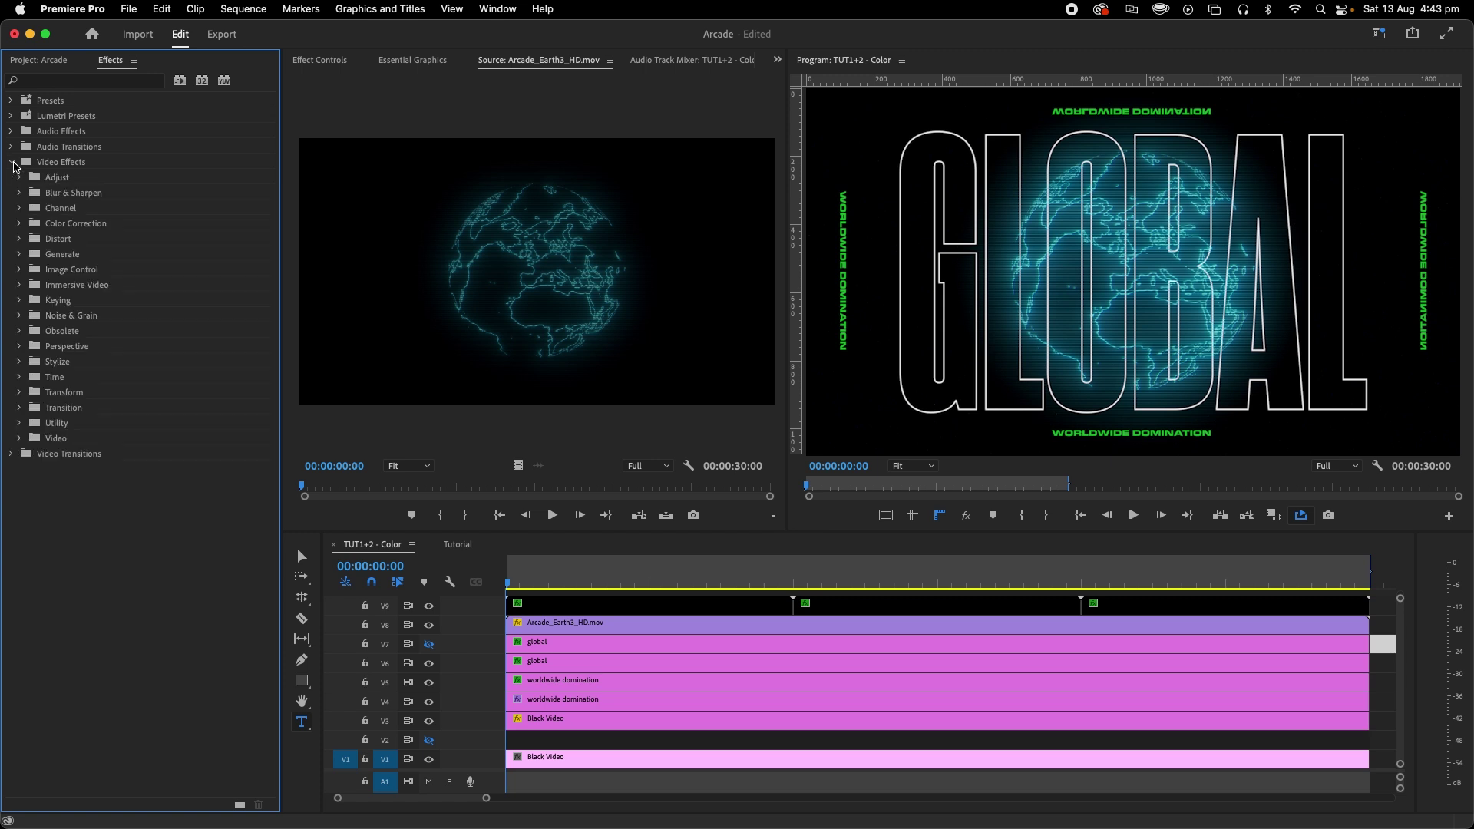
{"action": "left_click", "coordinate": [19, 223]}
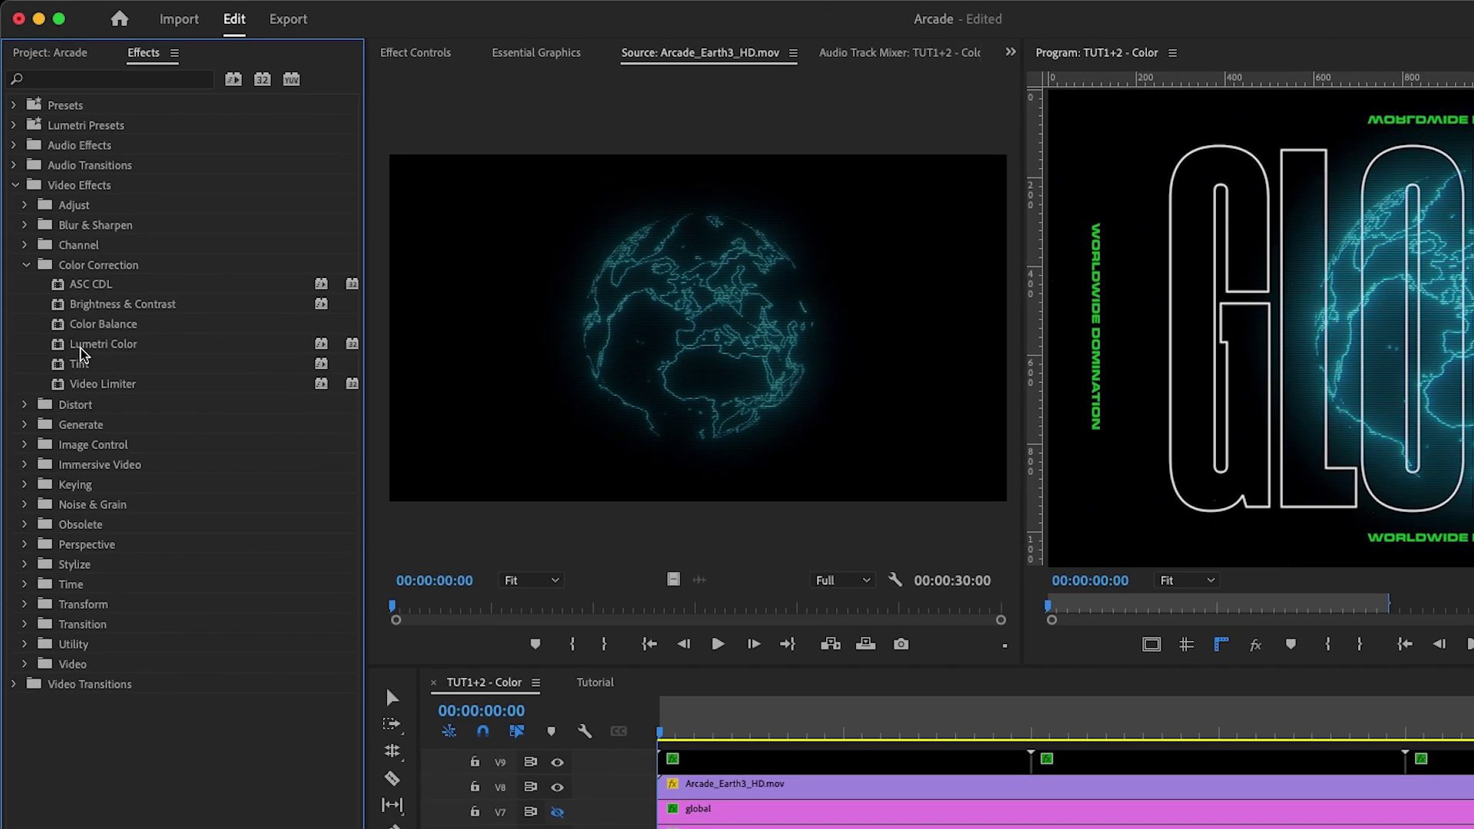
{"action": "left_click_drag", "start_coordinate": [84, 371], "coordinate": [728, 791]}
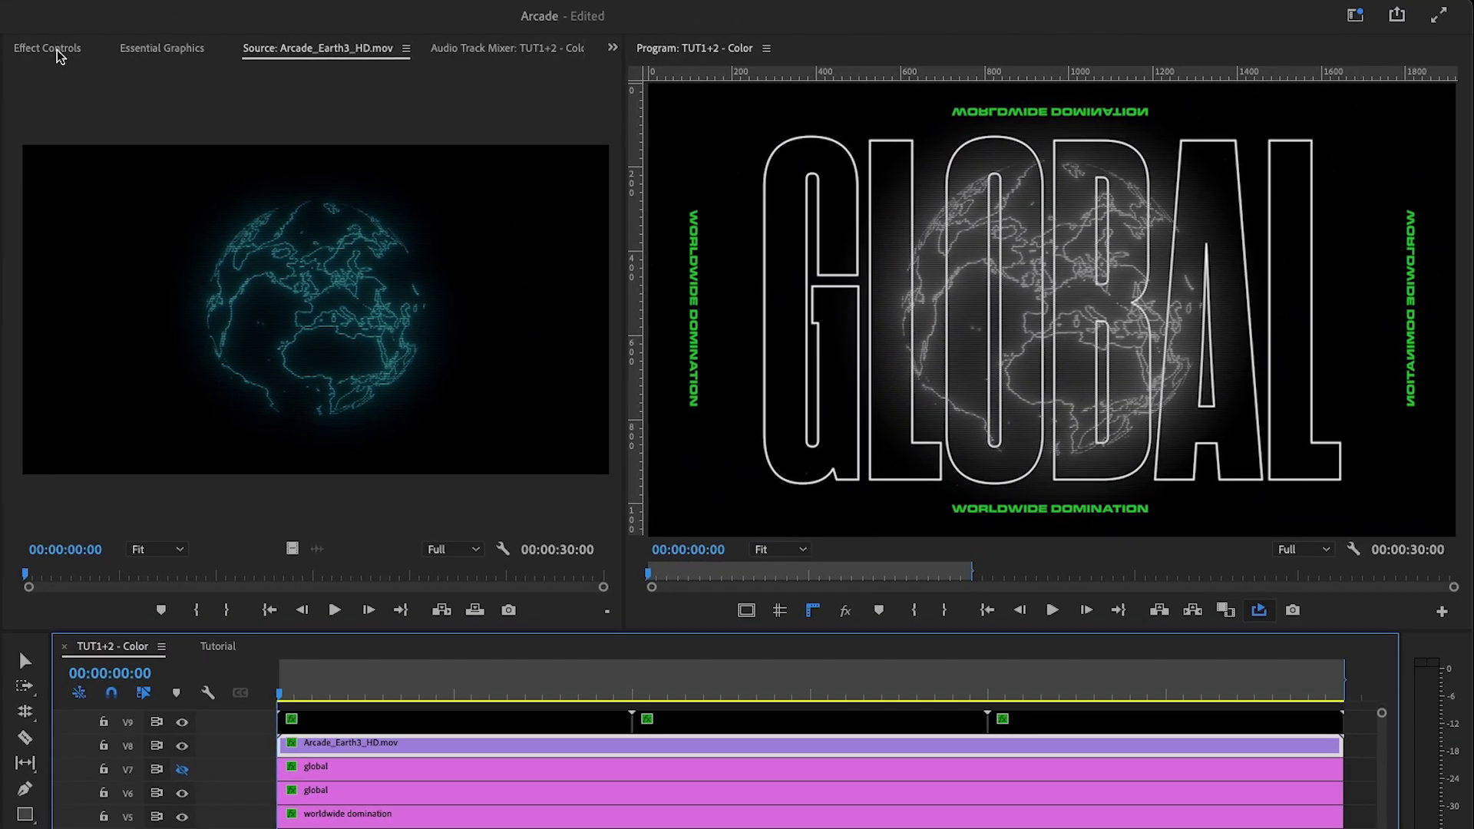
- Set the Tint's Map White To colour to green 00CD17
{"action": "left_click", "coordinate": [416, 52]}
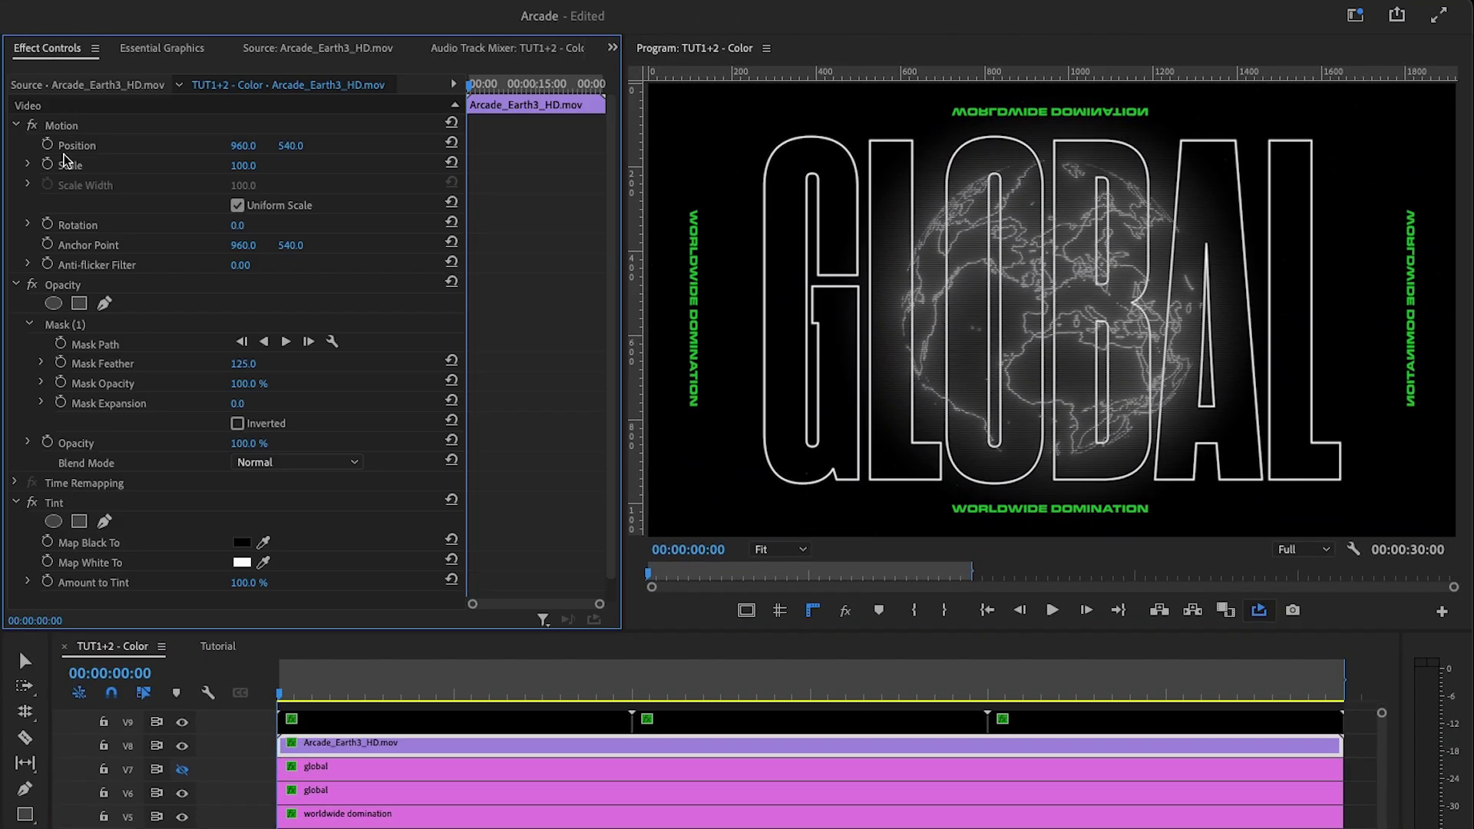
{"action": "scroll", "coordinate": [153, 461], "scroll_direction": "down", "scroll_amount": 1}
{"action": "left_click", "coordinate": [243, 540]}
{"action": "left_click", "coordinate": [900, 461]}
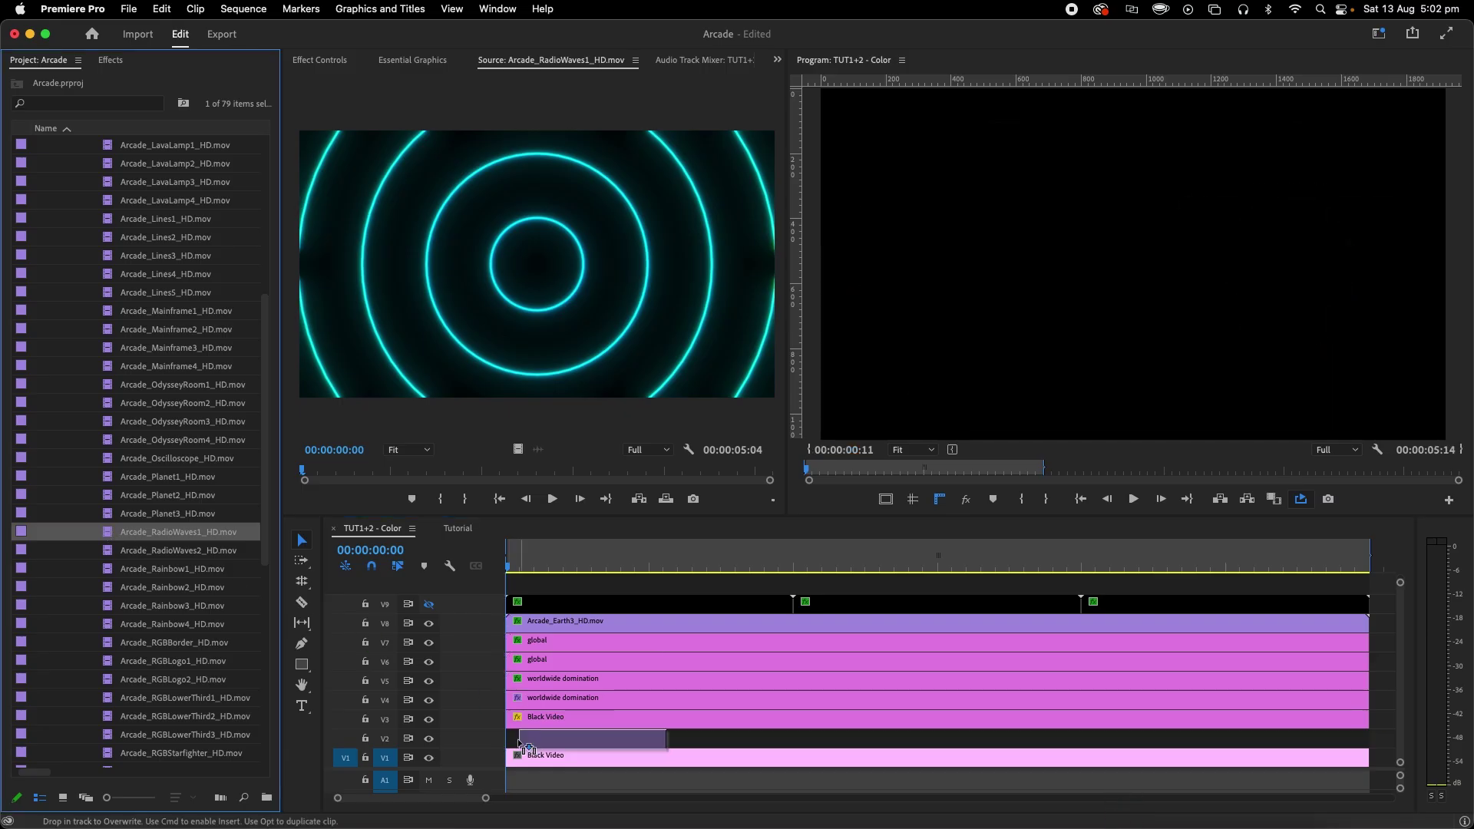
- Put Arcade_RadioWaves1_HD on V2 with Color Balance (HLS), shifting its hue toward purple
{"action": "left_click_drag", "start_coordinate": [496, 745], "coordinate": [499, 741]}
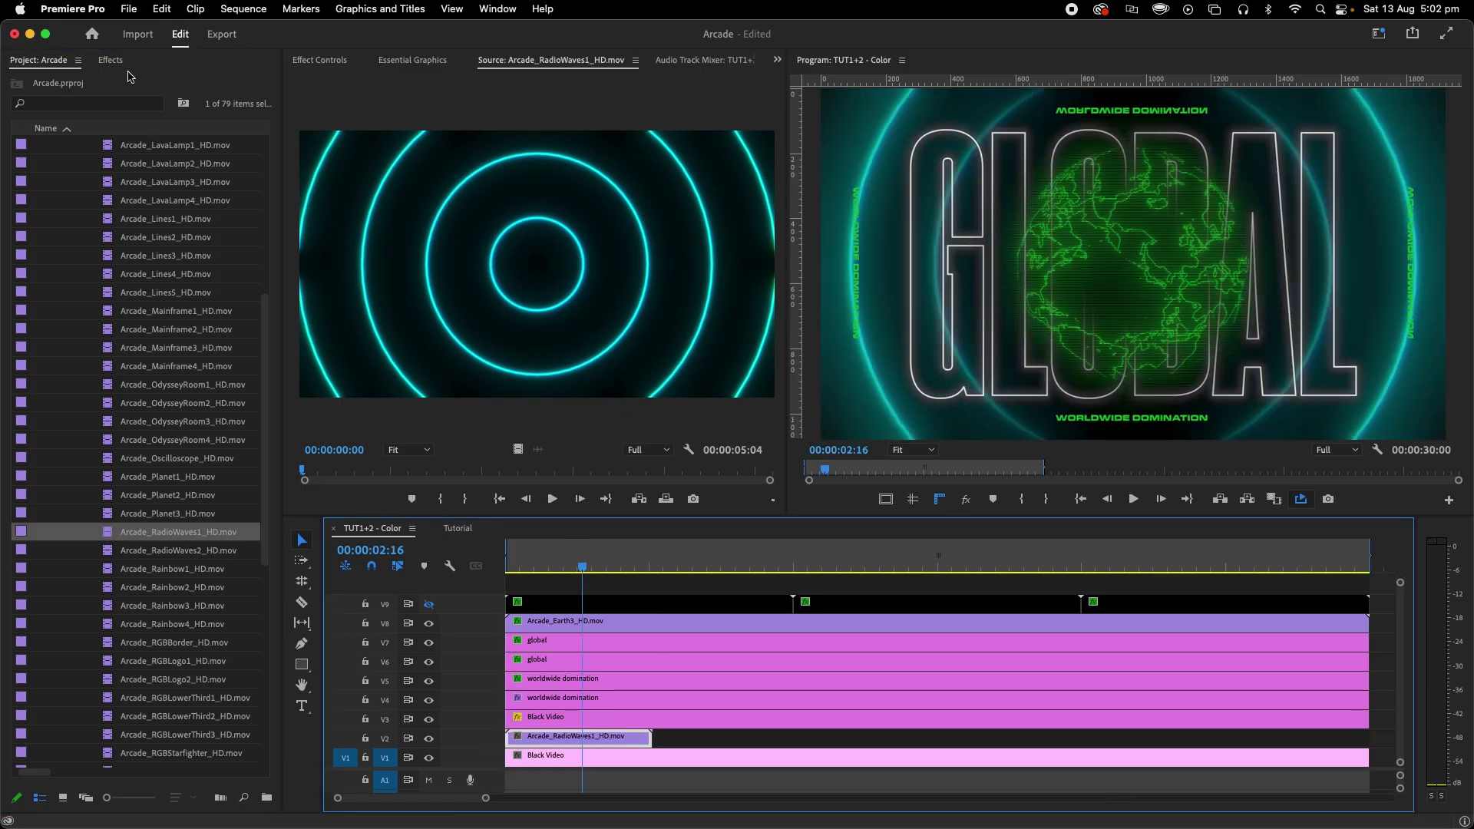
{"action": "left_click", "coordinate": [110, 60]}
{"action": "type", "text": "h"}
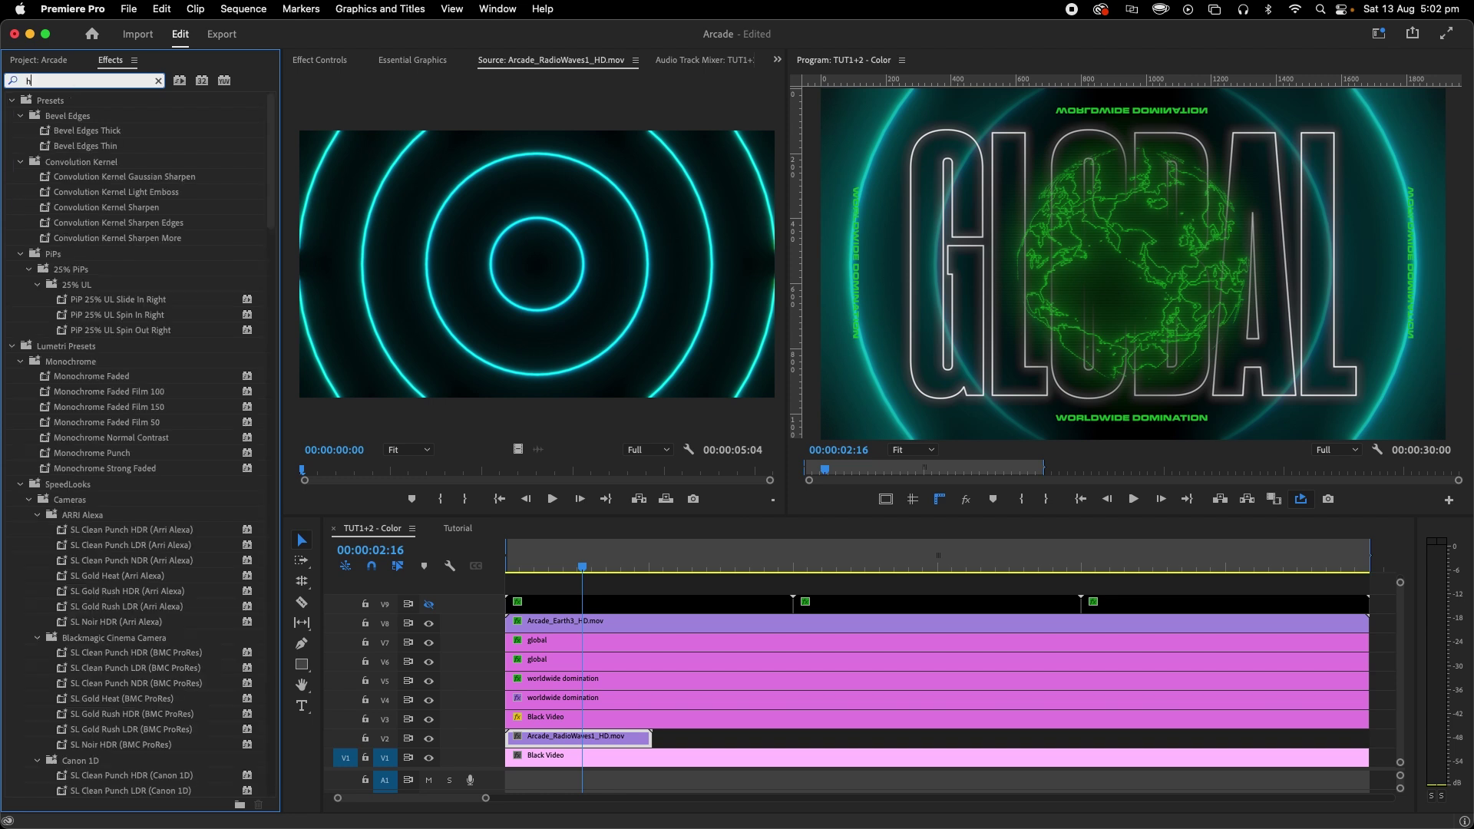
{"action": "type", "text": "ls"}
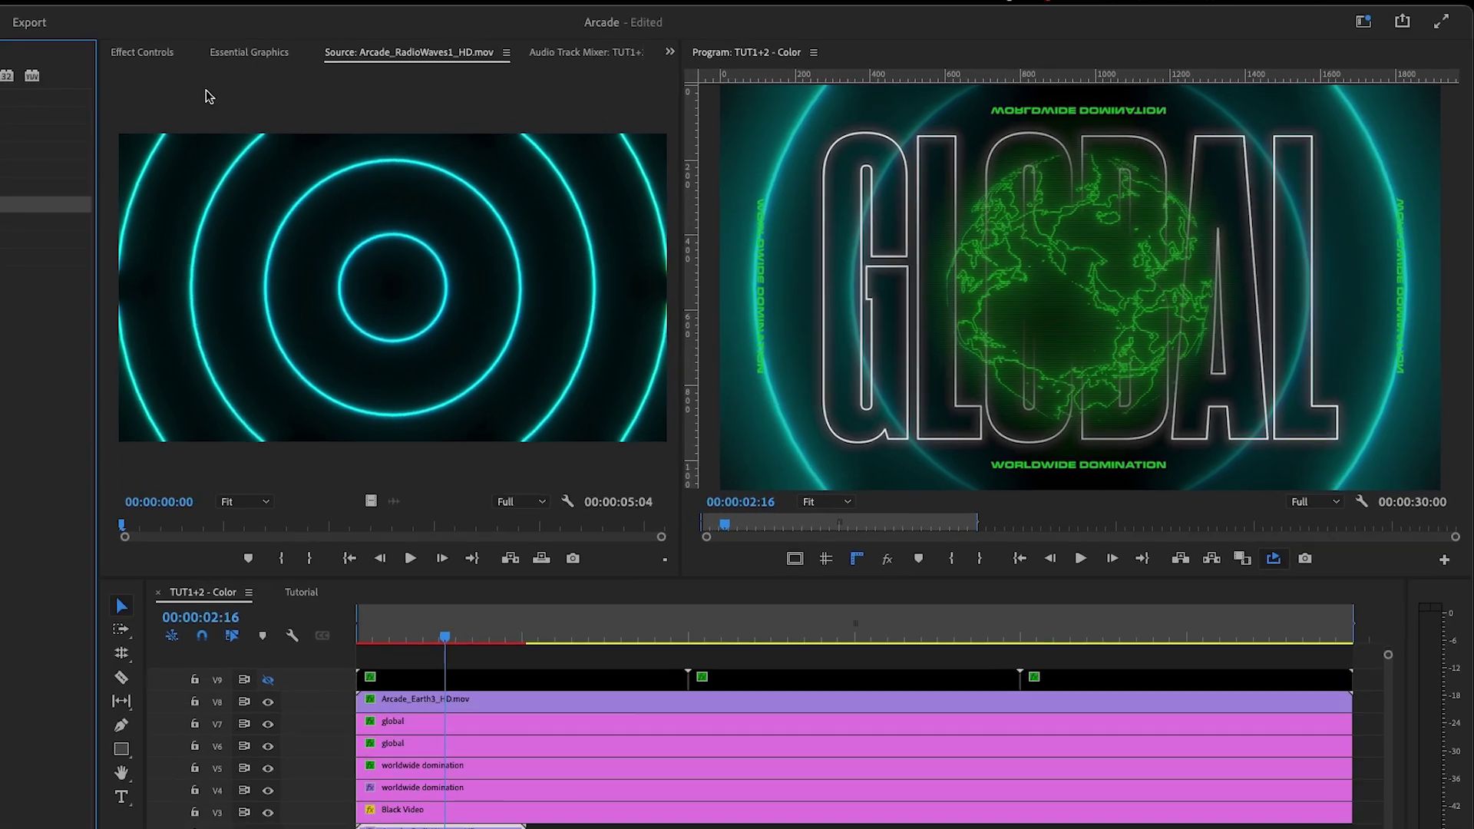
{"action": "left_click", "coordinate": [338, 61]}
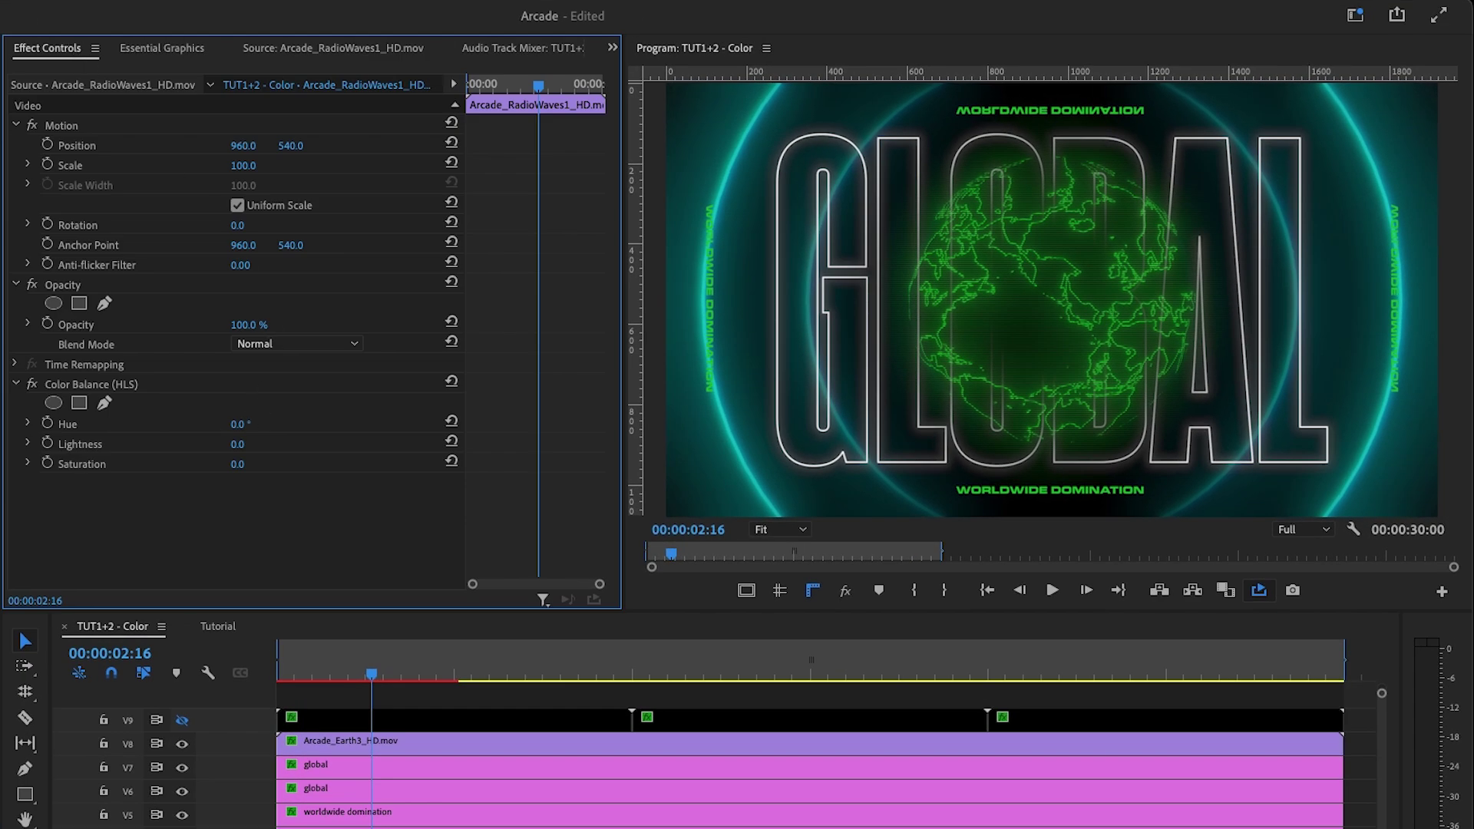
{"action": "left_click_drag", "start_coordinate": [239, 424], "coordinate": [302, 424]}
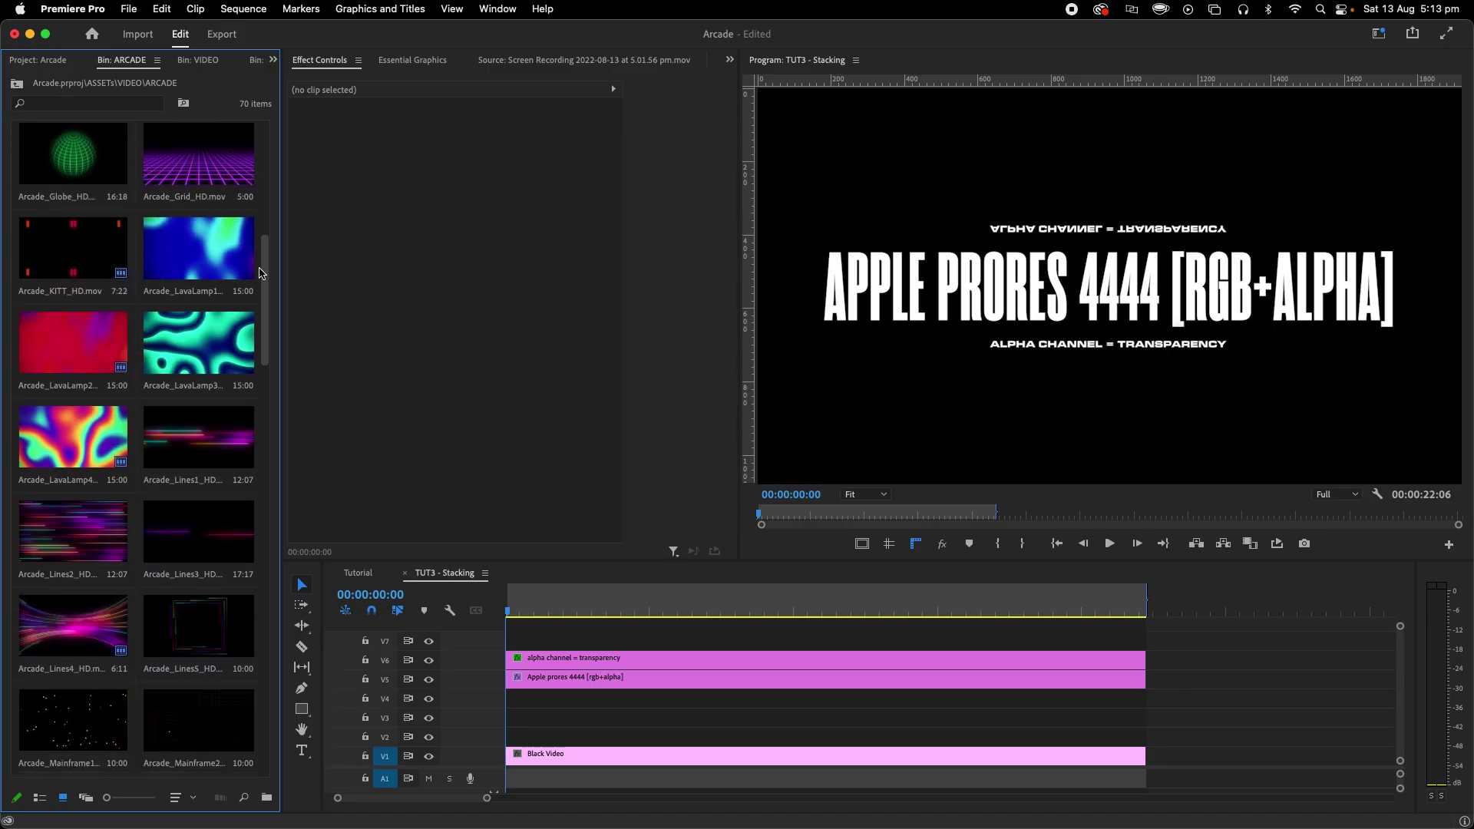
{"action": "scroll", "coordinate": [261, 273], "scroll_direction": "down", "scroll_amount": 3}
- Drag Arcade_Lines4_HD onto V2 and Arcade_Squeeze1_HD onto V3 under the titles
{"action": "left_click_drag", "start_coordinate": [72, 522], "coordinate": [503, 734]}
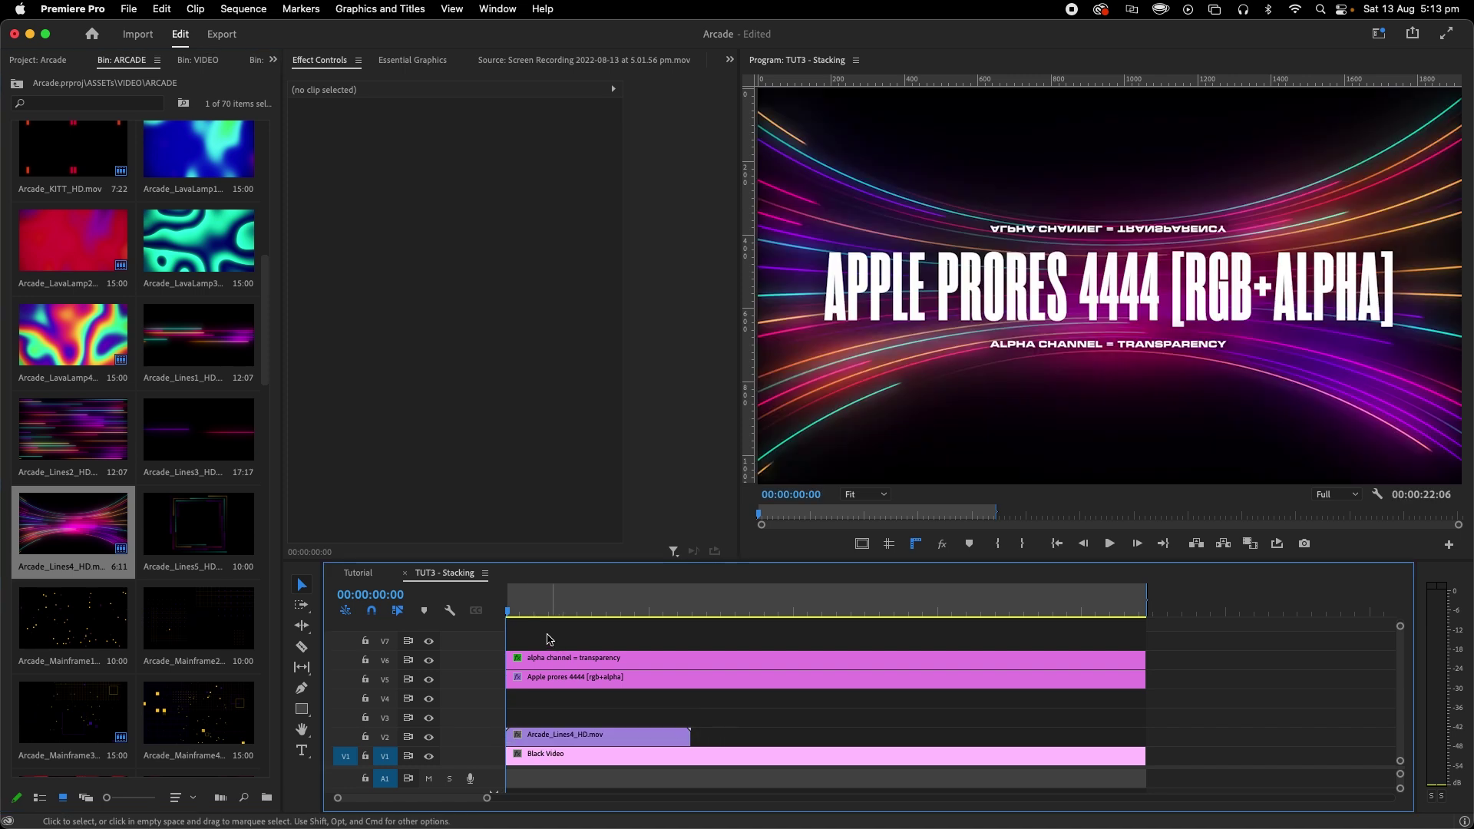
{"action": "left_click_drag", "start_coordinate": [265, 348], "coordinate": [279, 705]}
{"action": "left_click_drag", "start_coordinate": [73, 622], "coordinate": [530, 718]}
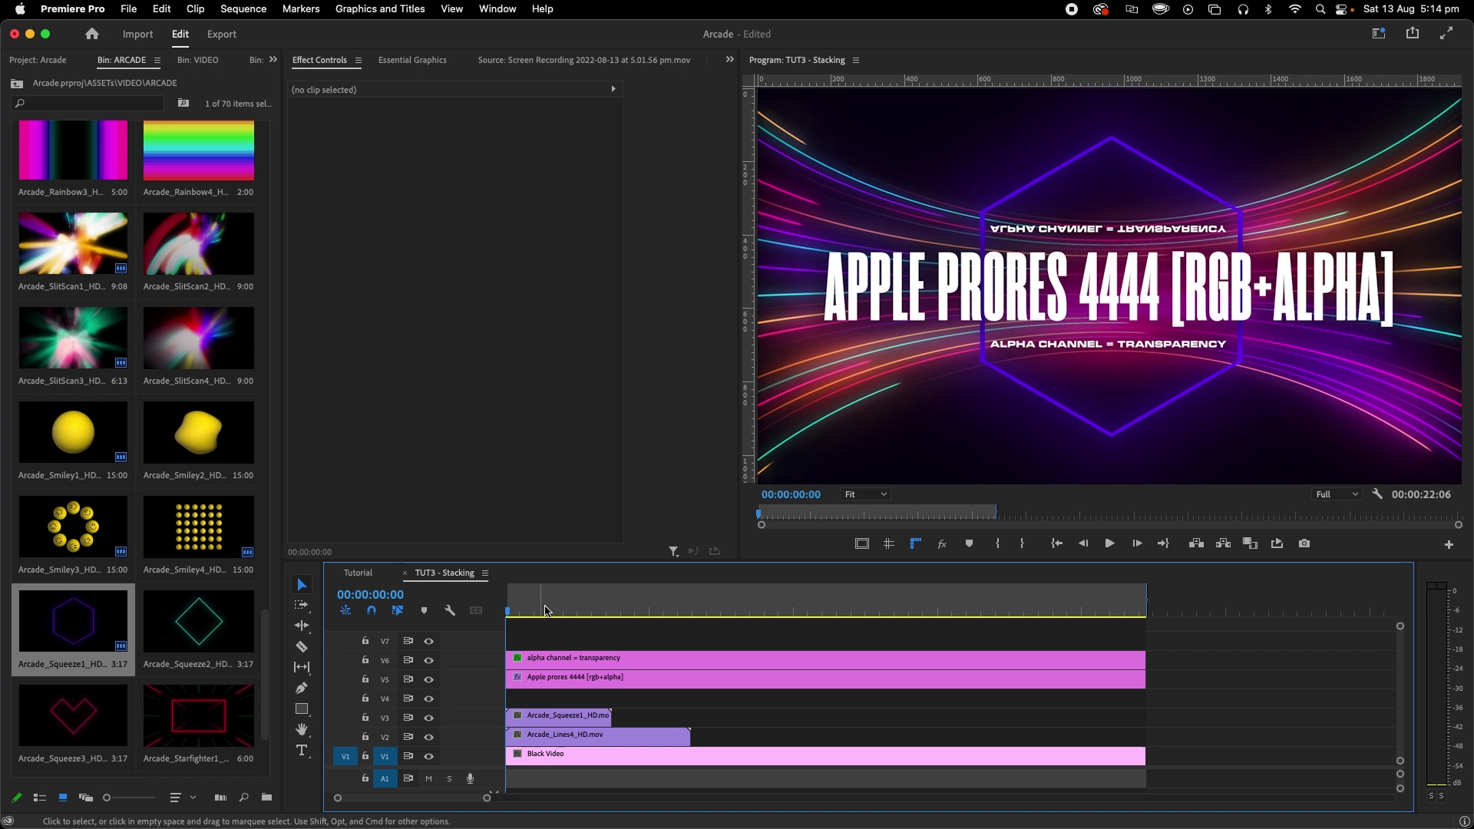
{"action": "scroll", "coordinate": [128, 199], "scroll_direction": "up", "scroll_amount": 20}
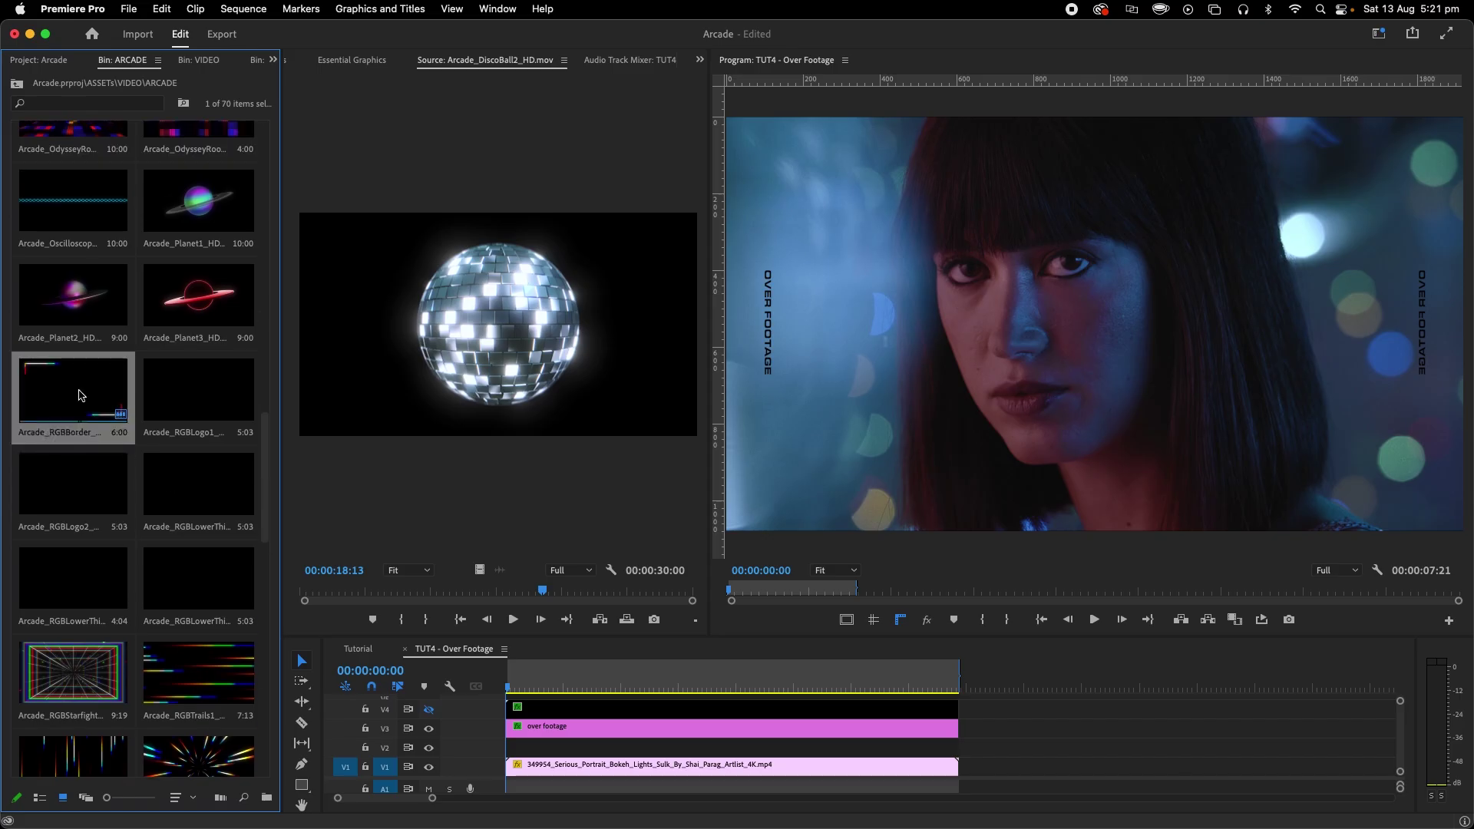
- Place the RGBBorder and DiscoBall2 clips over the footage, sliding the disco ball left
{"action": "left_click_drag", "start_coordinate": [82, 395], "coordinate": [500, 749]}
{"action": "key", "text": "space"}
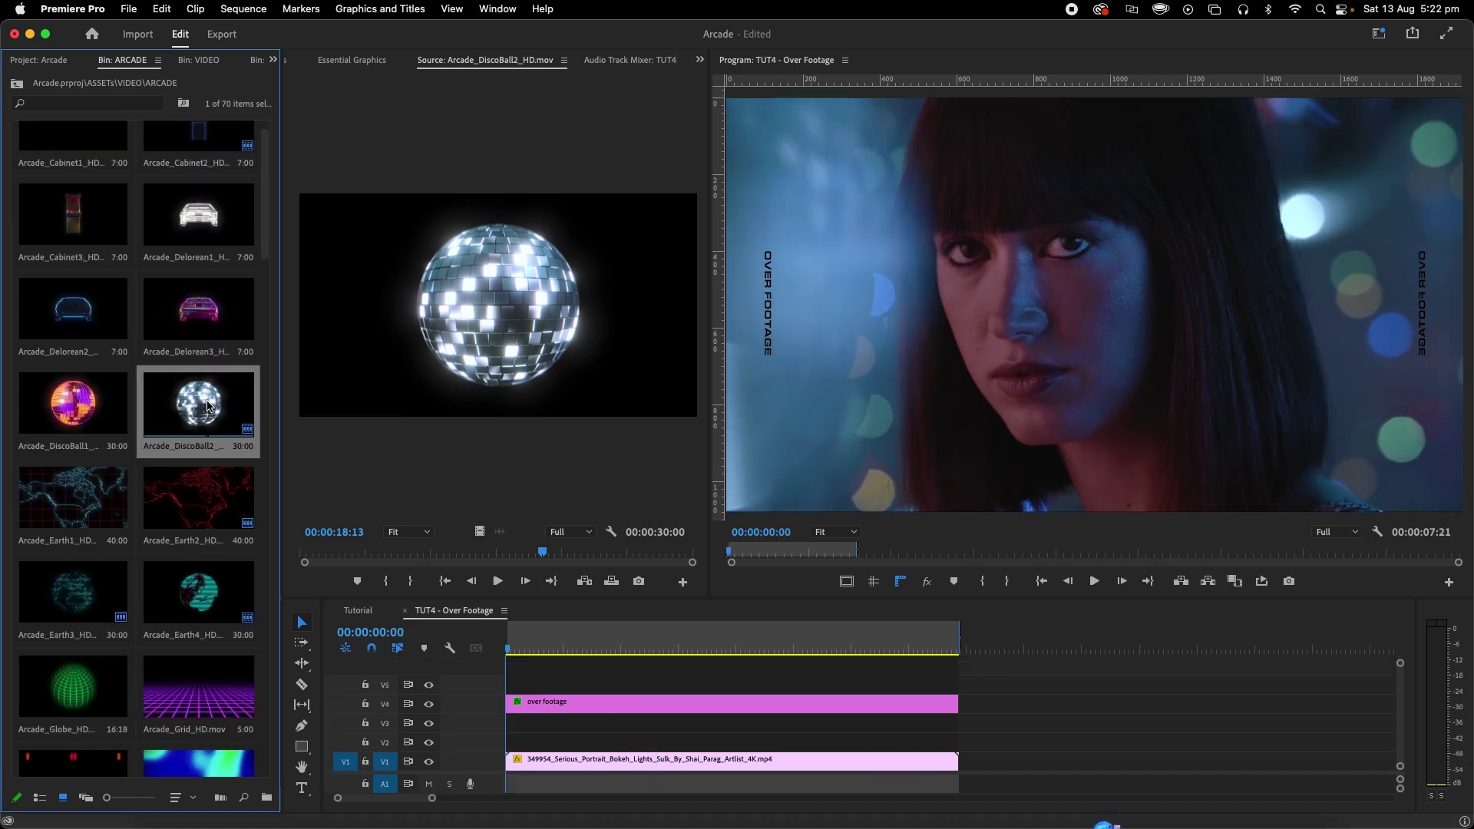
{"action": "left_click_drag", "start_coordinate": [198, 403], "coordinate": [504, 742]}
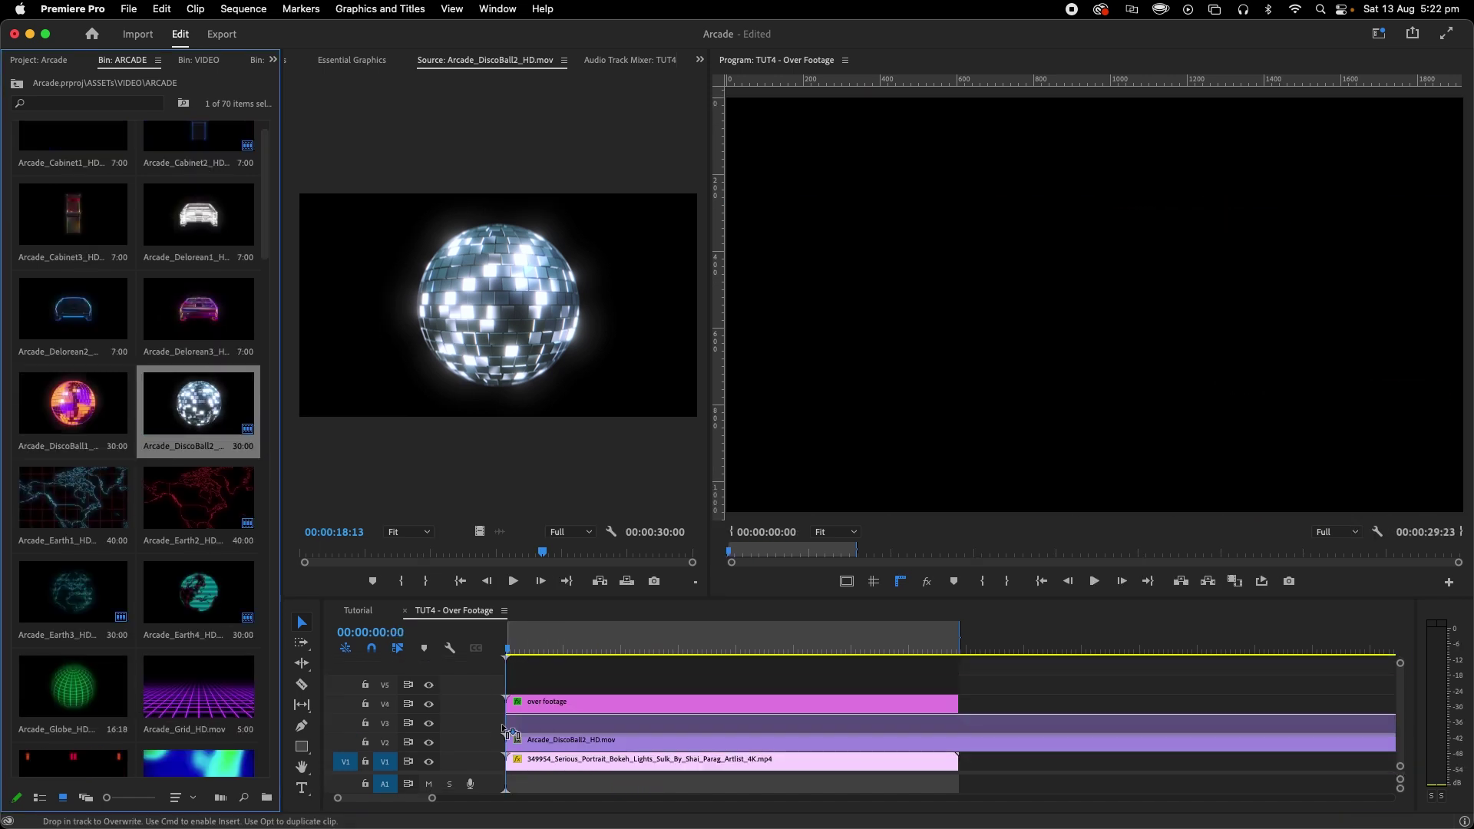
{"action": "left_click", "coordinate": [596, 742]}
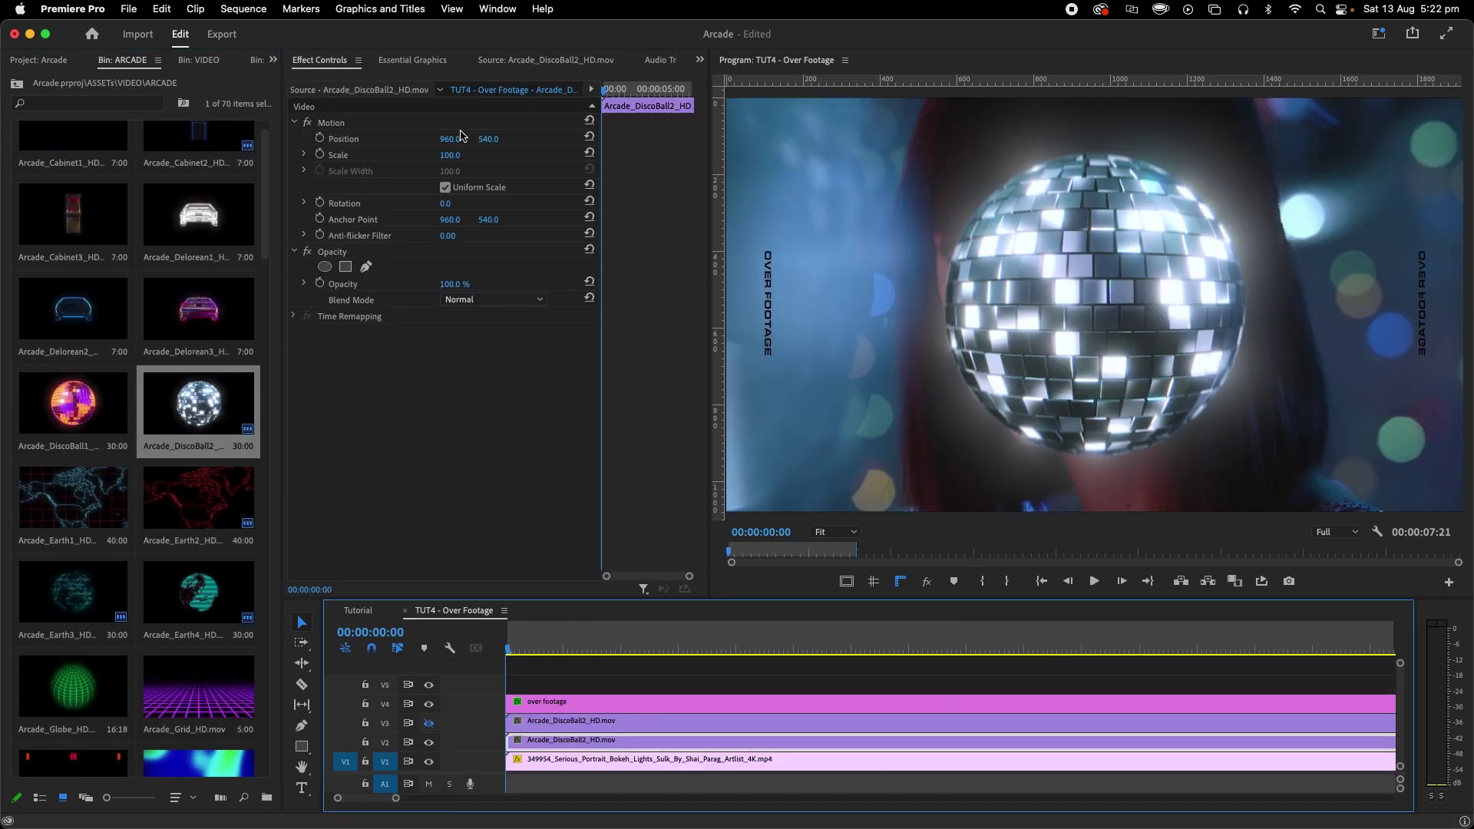
{"action": "left_click_drag", "start_coordinate": [461, 136], "coordinate": [480, 142]}
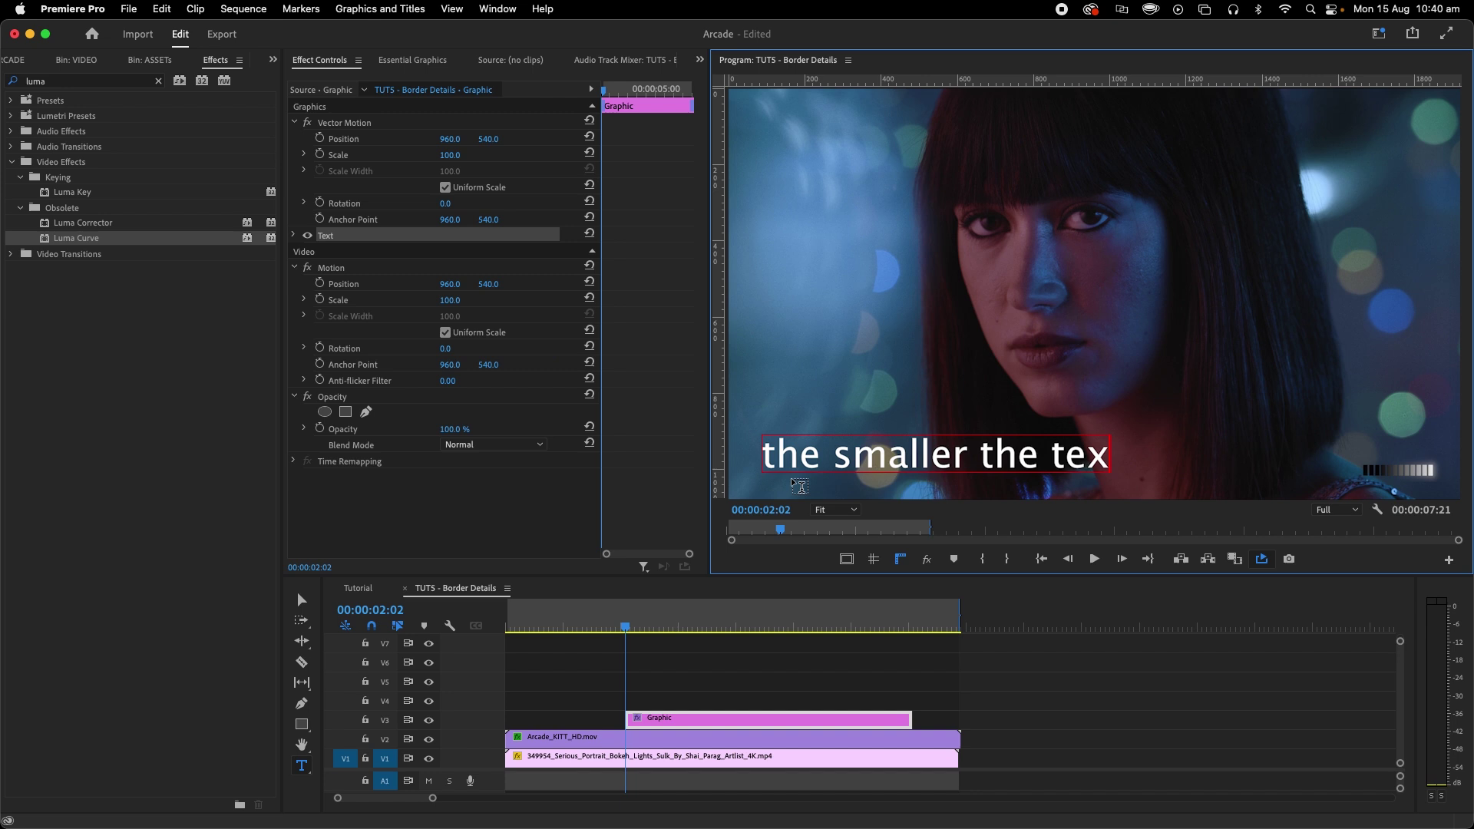
- Change the caption's font to Eurostile Extd
{"action": "left_click", "coordinate": [295, 235]}
{"action": "left_click", "coordinate": [457, 285]}
{"action": "type", "text": "Eurostile Extd"}
{"action": "key", "text": "Return"}
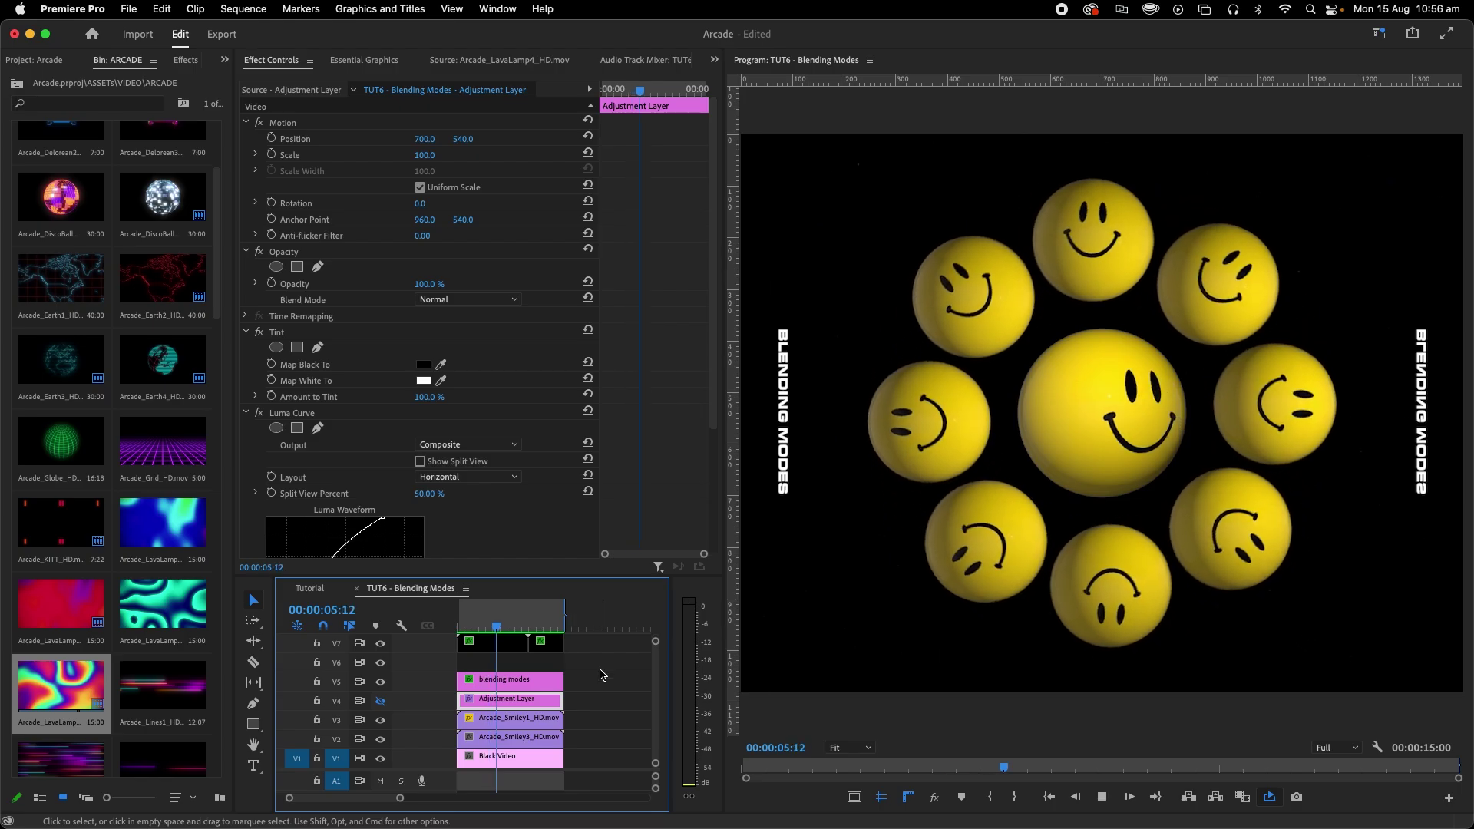
- Re-enable the Tint adjustment layer and place a LavaLamp clip above the smiley balls
{"action": "left_click", "coordinate": [380, 701]}
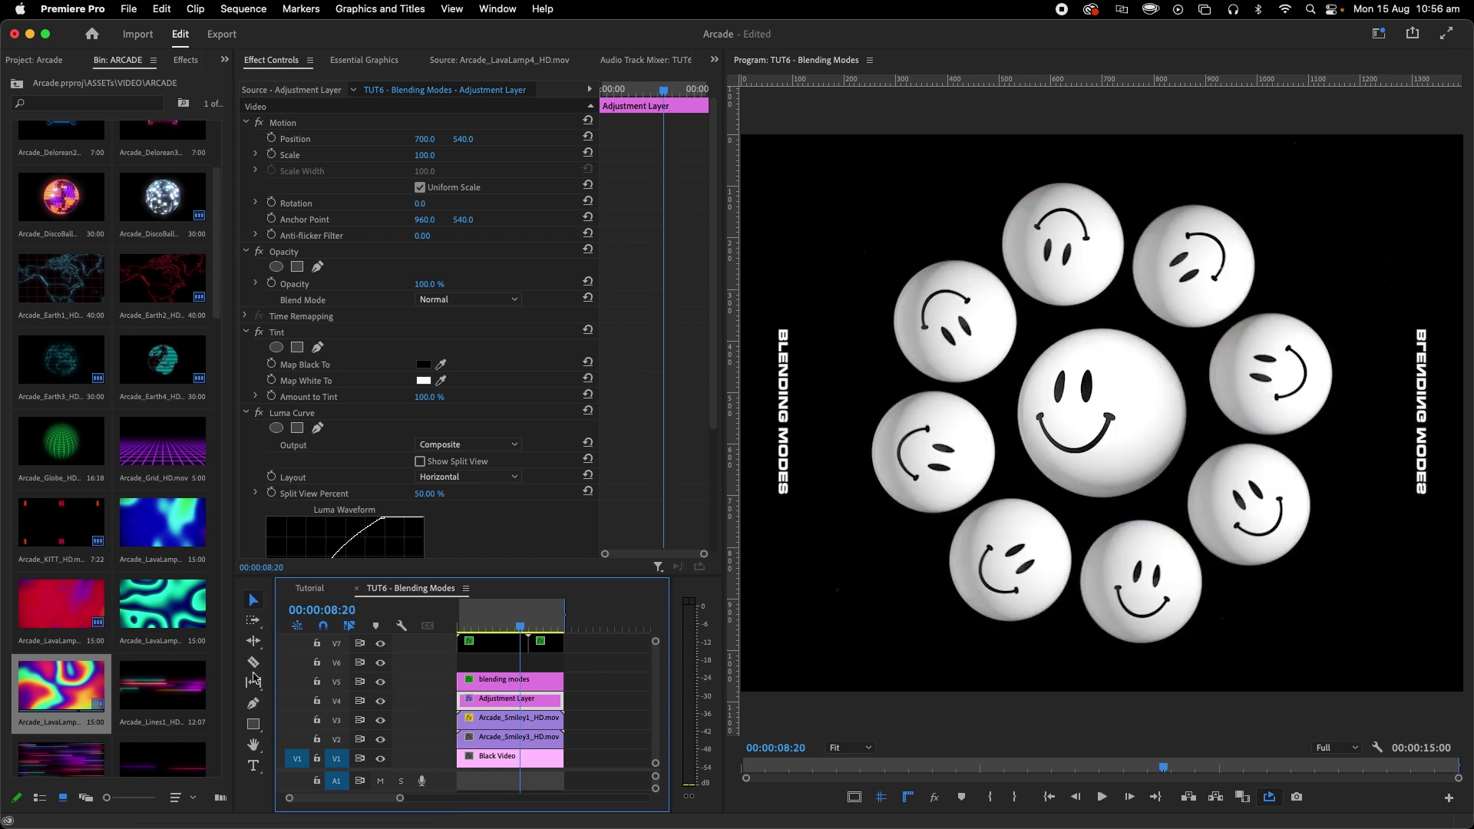
{"action": "left_click_drag", "start_coordinate": [83, 677], "coordinate": [447, 666]}
{"action": "left_click", "coordinate": [506, 668]}
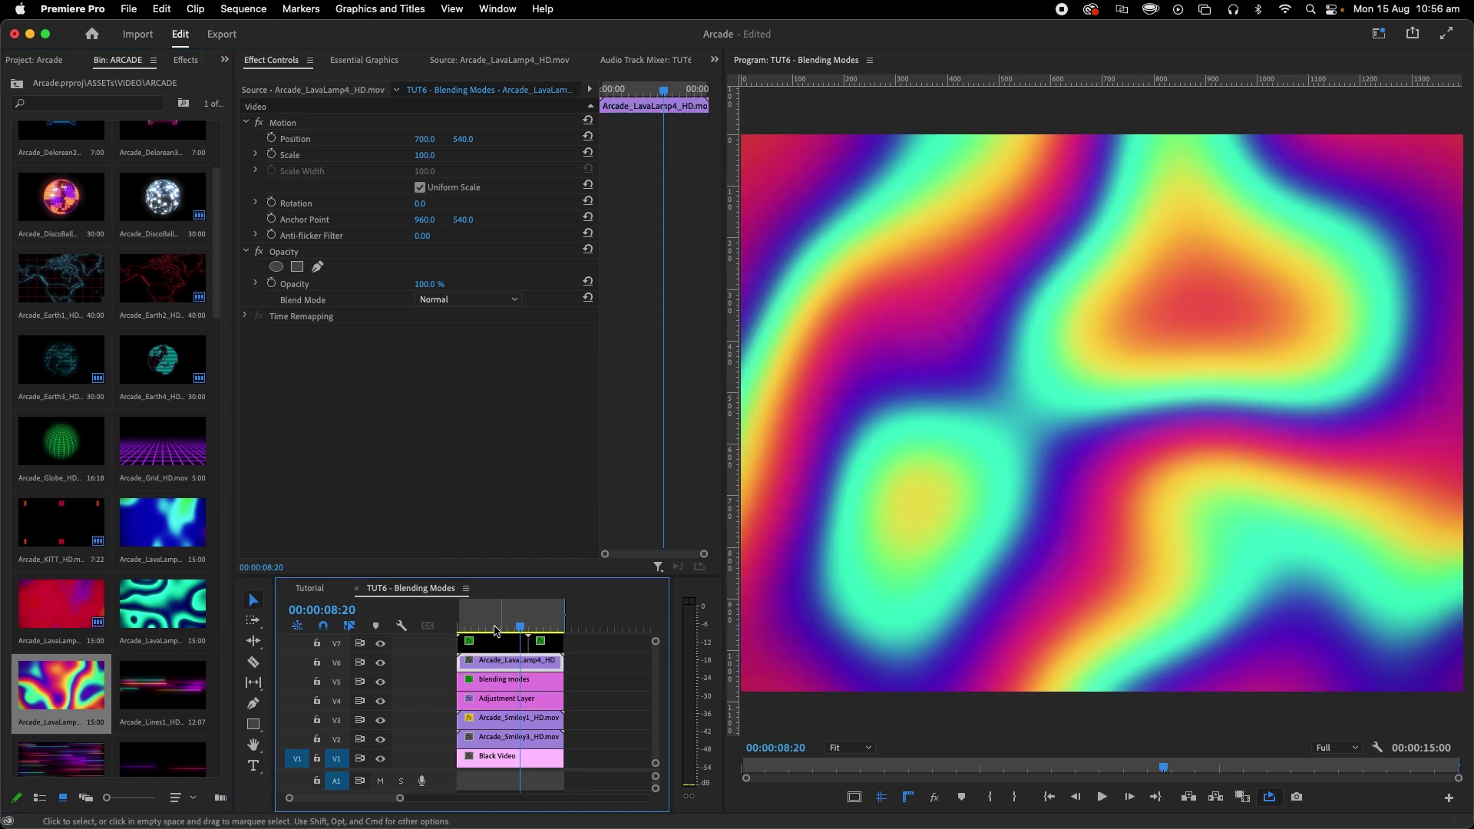
- Try the Screen, Exclusion and then Color blend modes on the clip
{"action": "left_click", "coordinate": [463, 301]}
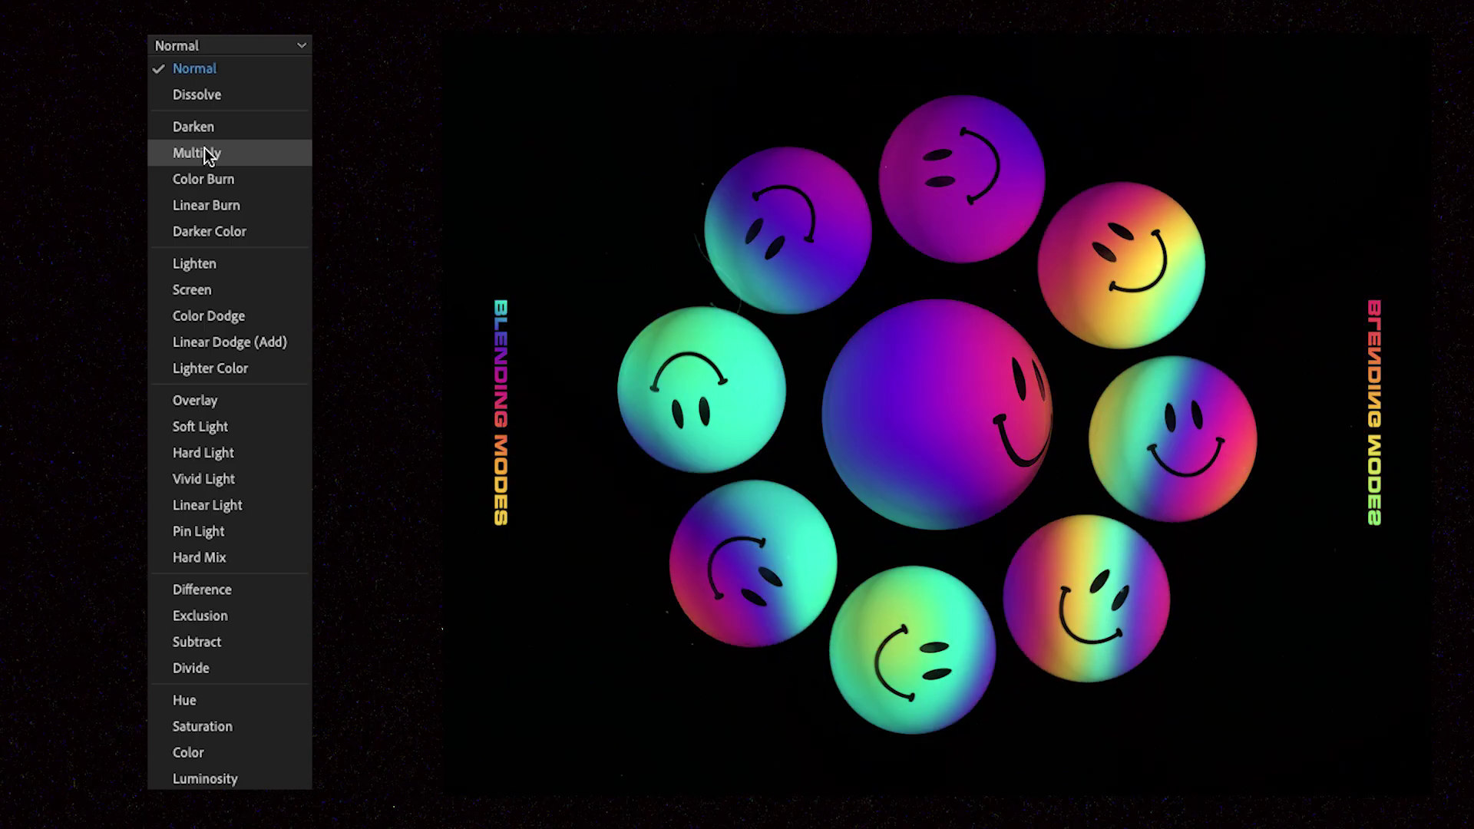
{"action": "left_click", "coordinate": [250, 289]}
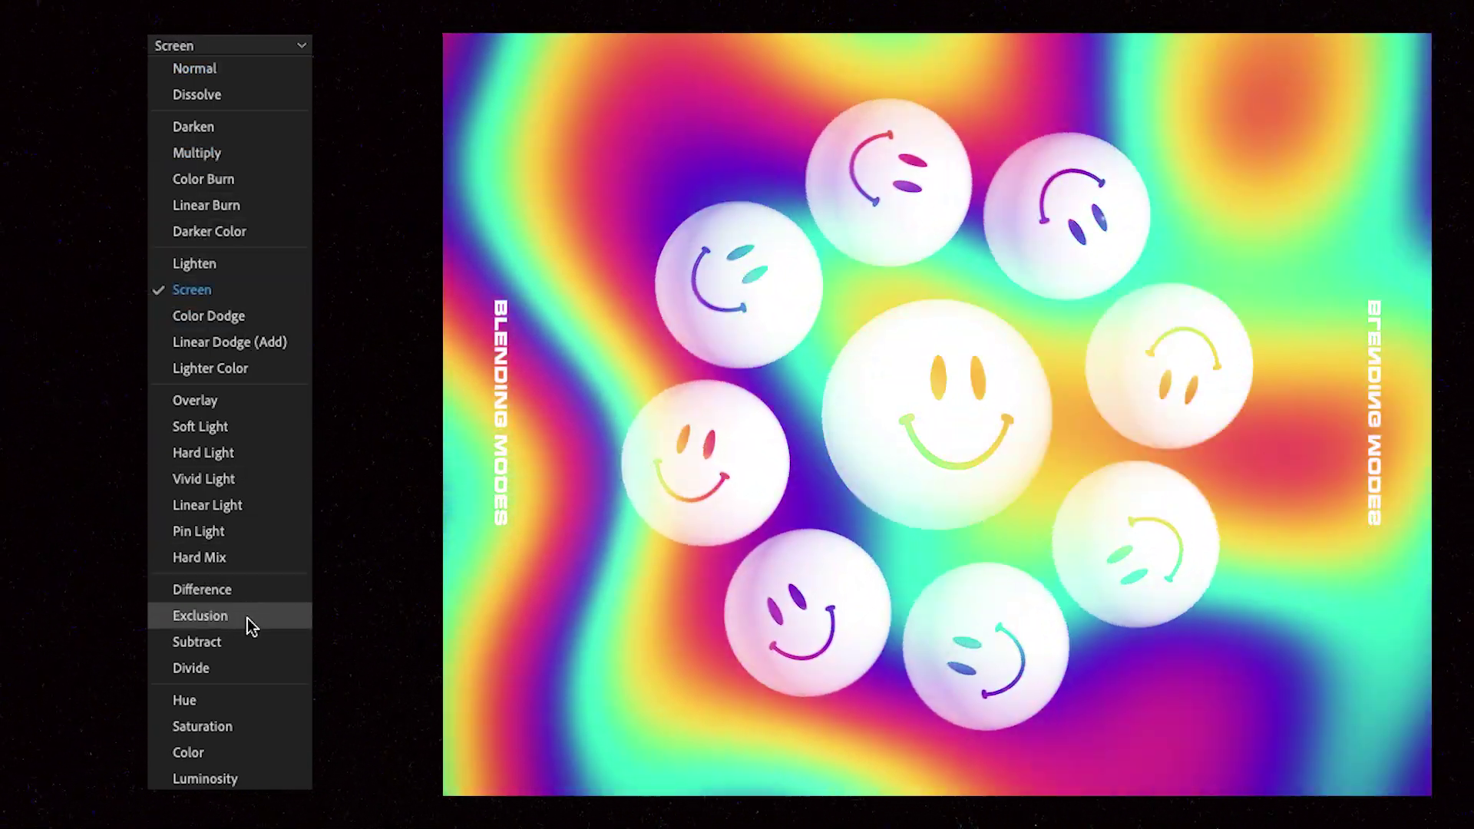
{"action": "left_click", "coordinate": [254, 617]}
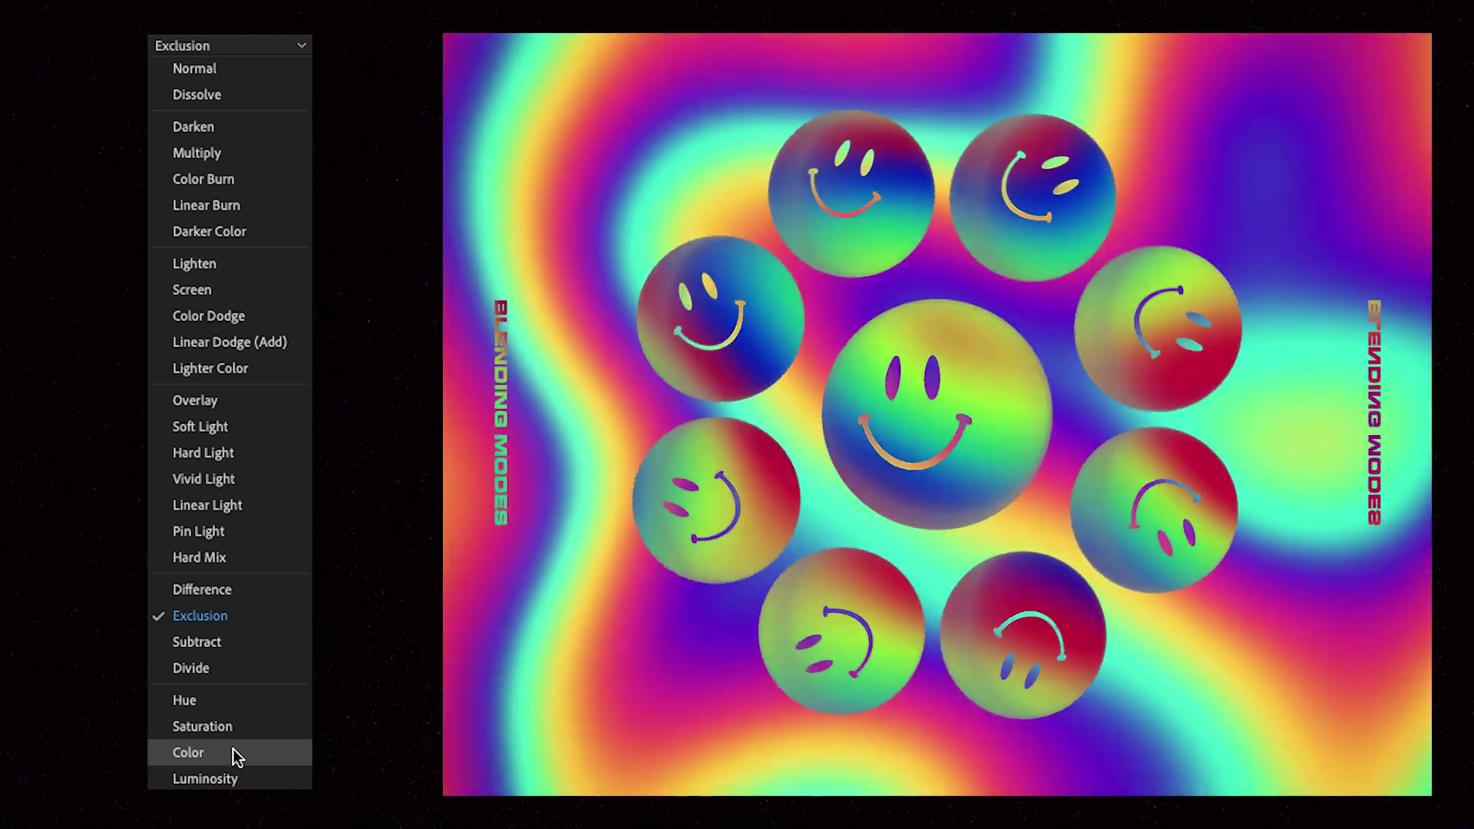
{"action": "left_click", "coordinate": [237, 753]}
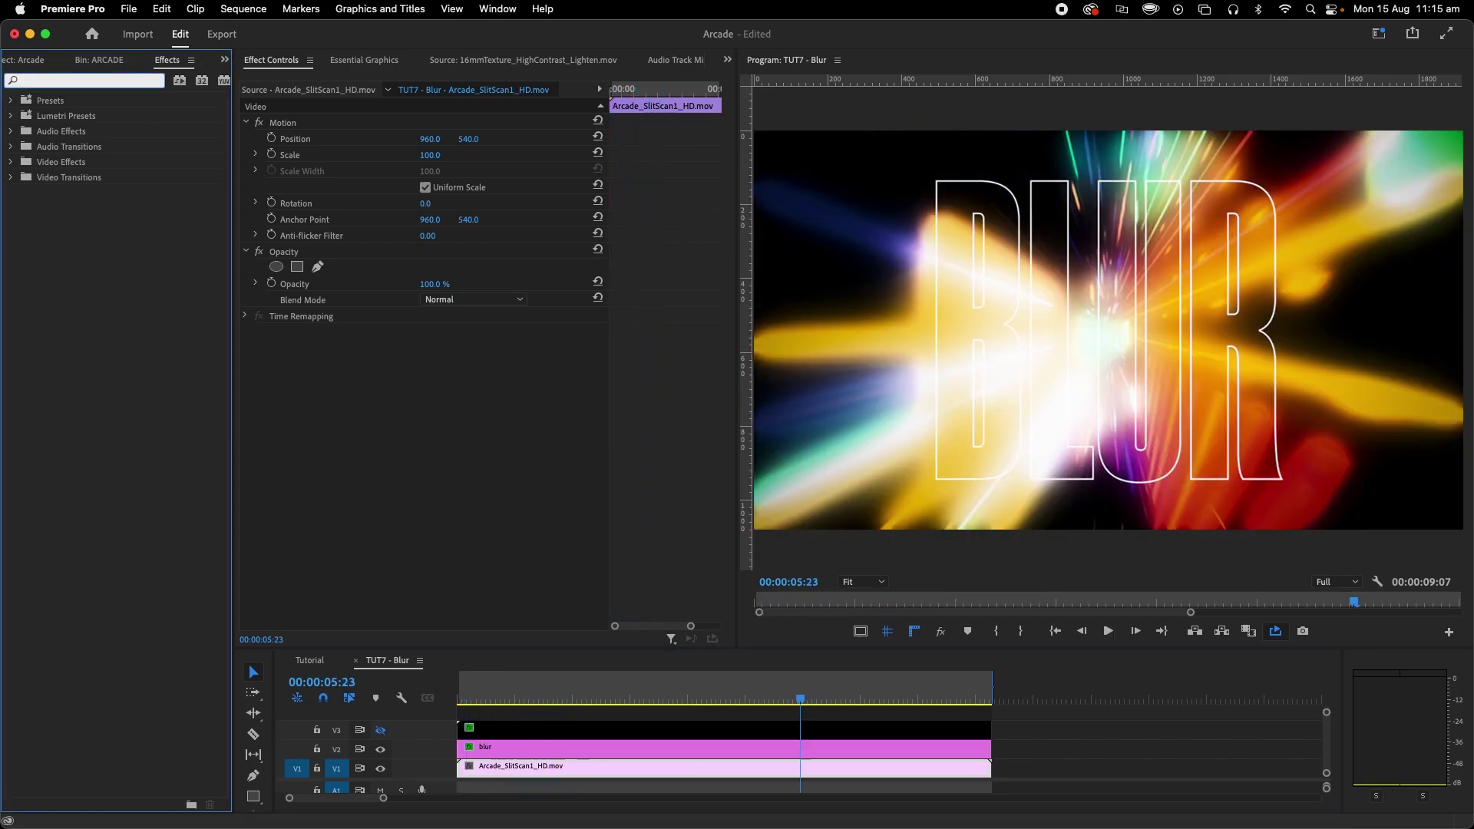
- Apply Gaussian Blur to the slit-scan clip with Blurriness 700
{"action": "left_click", "coordinate": [84, 80]}
{"action": "type", "text": "blur"}
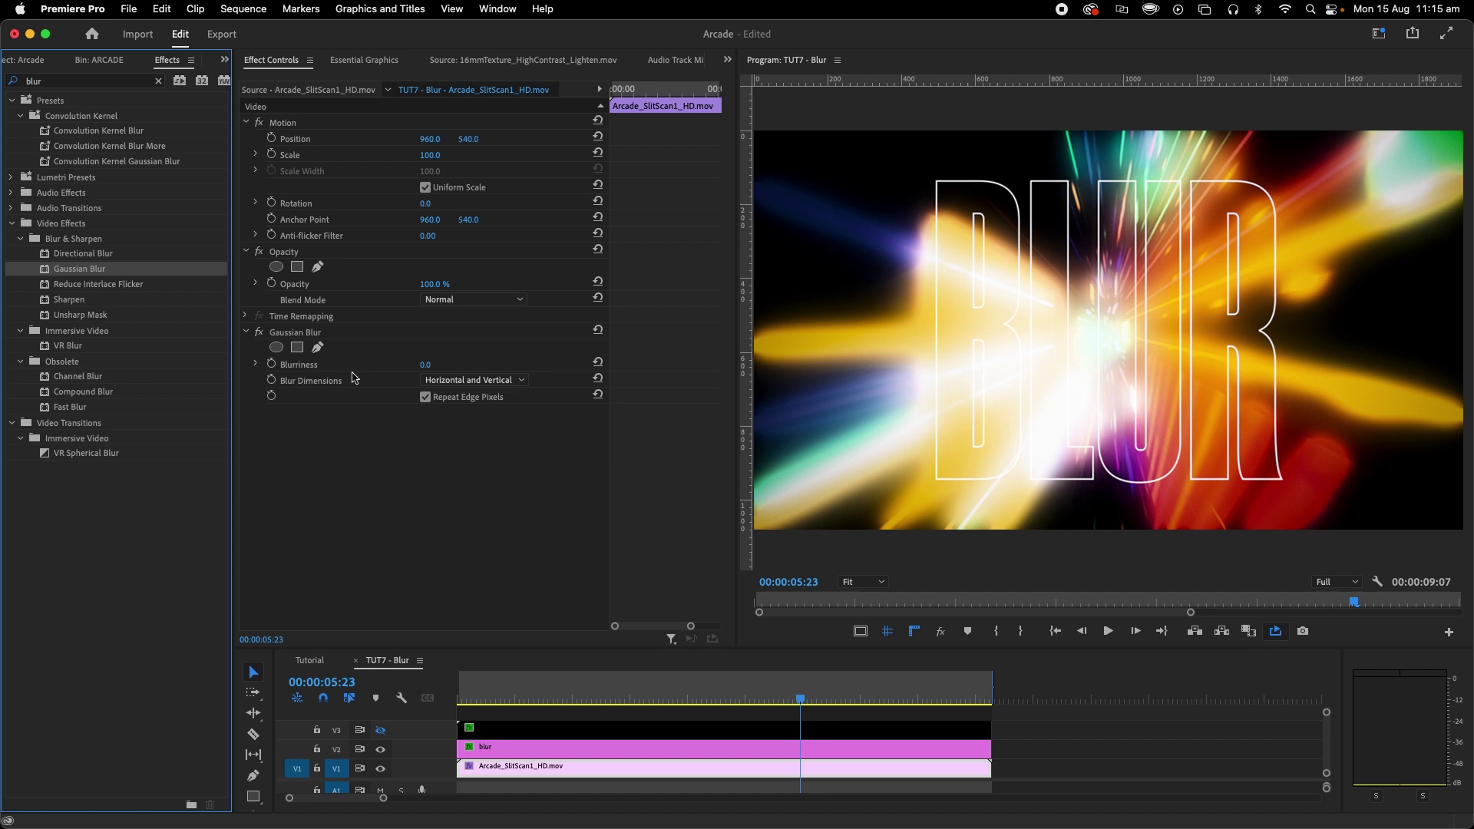
{"action": "type", "text": "700"}
{"action": "key", "text": "Return"}
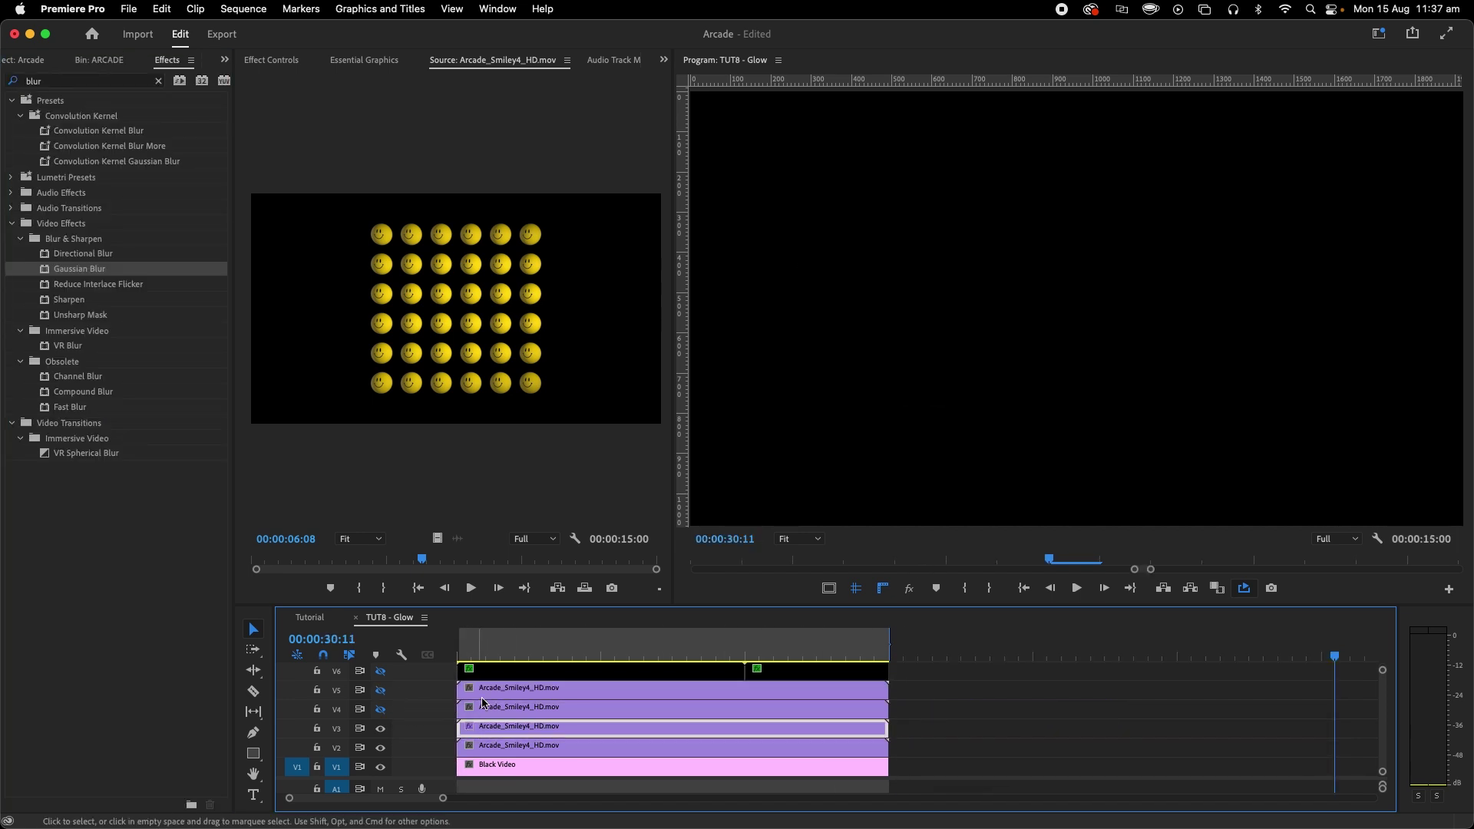
- Set the Program view to 100% and give the V3 smiley copy Gaussian Blur 35
{"action": "left_click", "coordinate": [515, 649]}
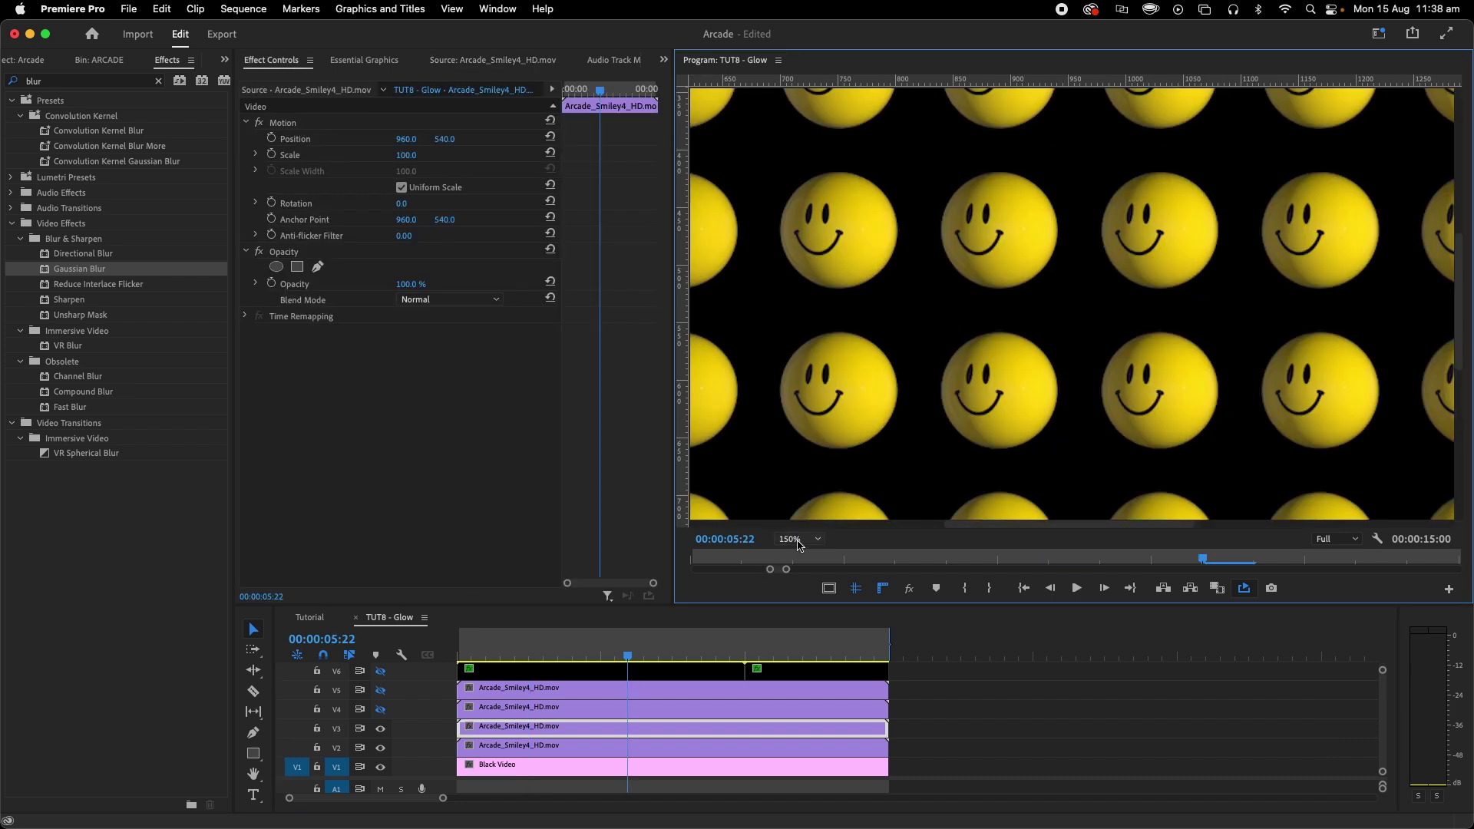
{"action": "left_click", "coordinate": [799, 539]}
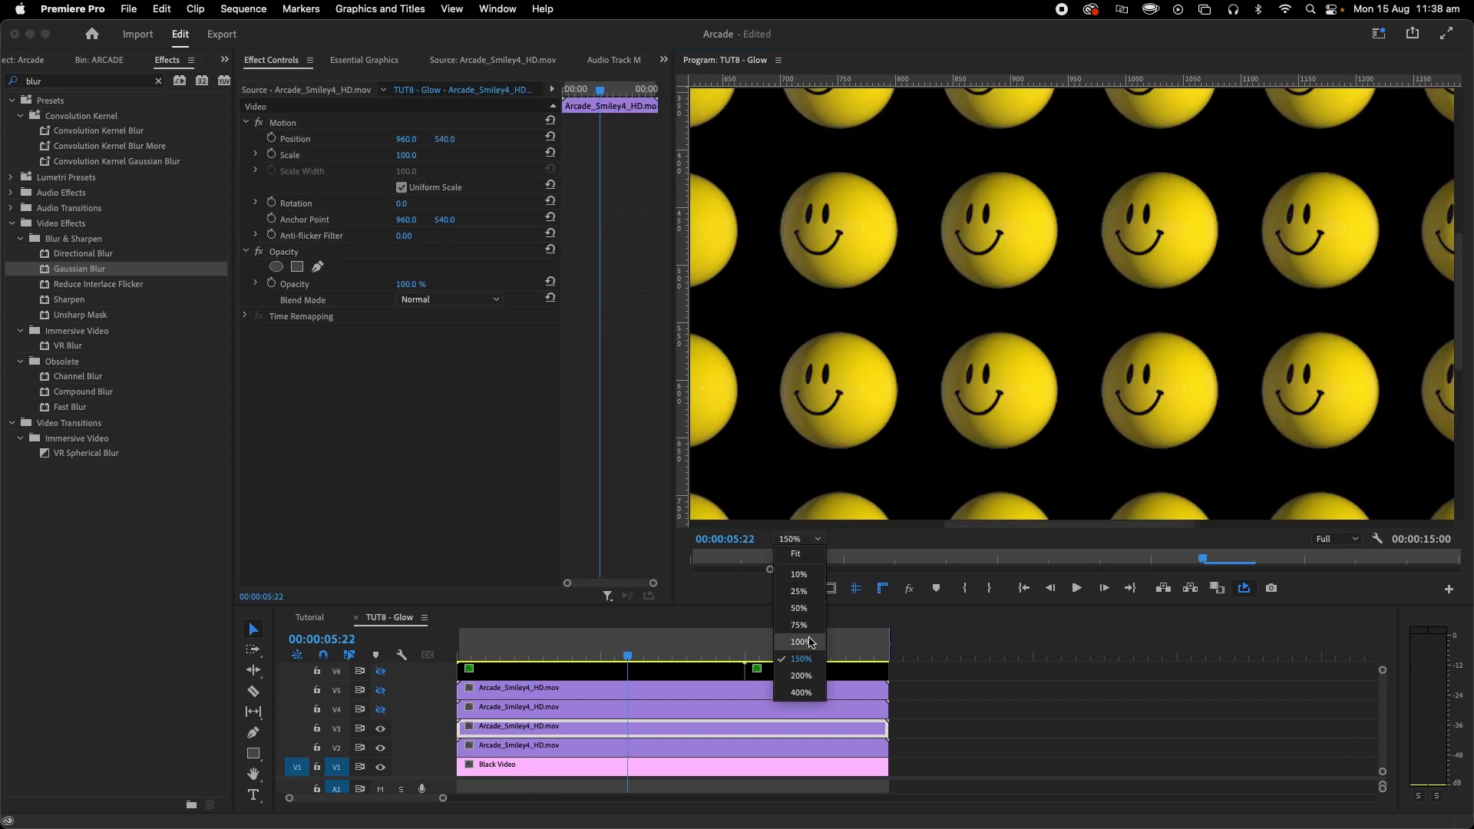
{"action": "left_click", "coordinate": [800, 642]}
{"action": "left_click_drag", "start_coordinate": [55, 262], "coordinate": [93, 284]}
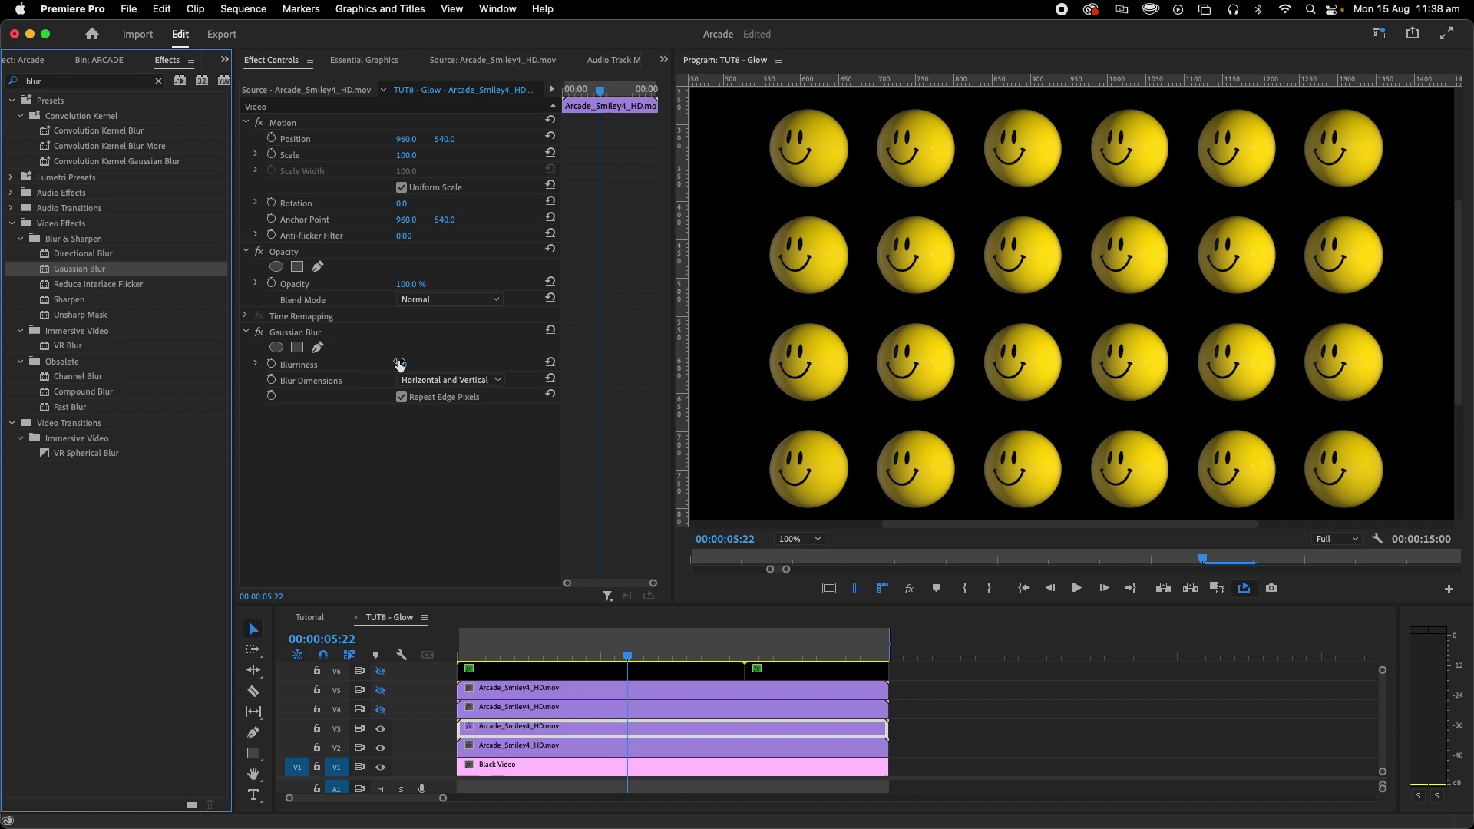
{"action": "type", "text": "35"}
{"action": "key", "text": "Return"}
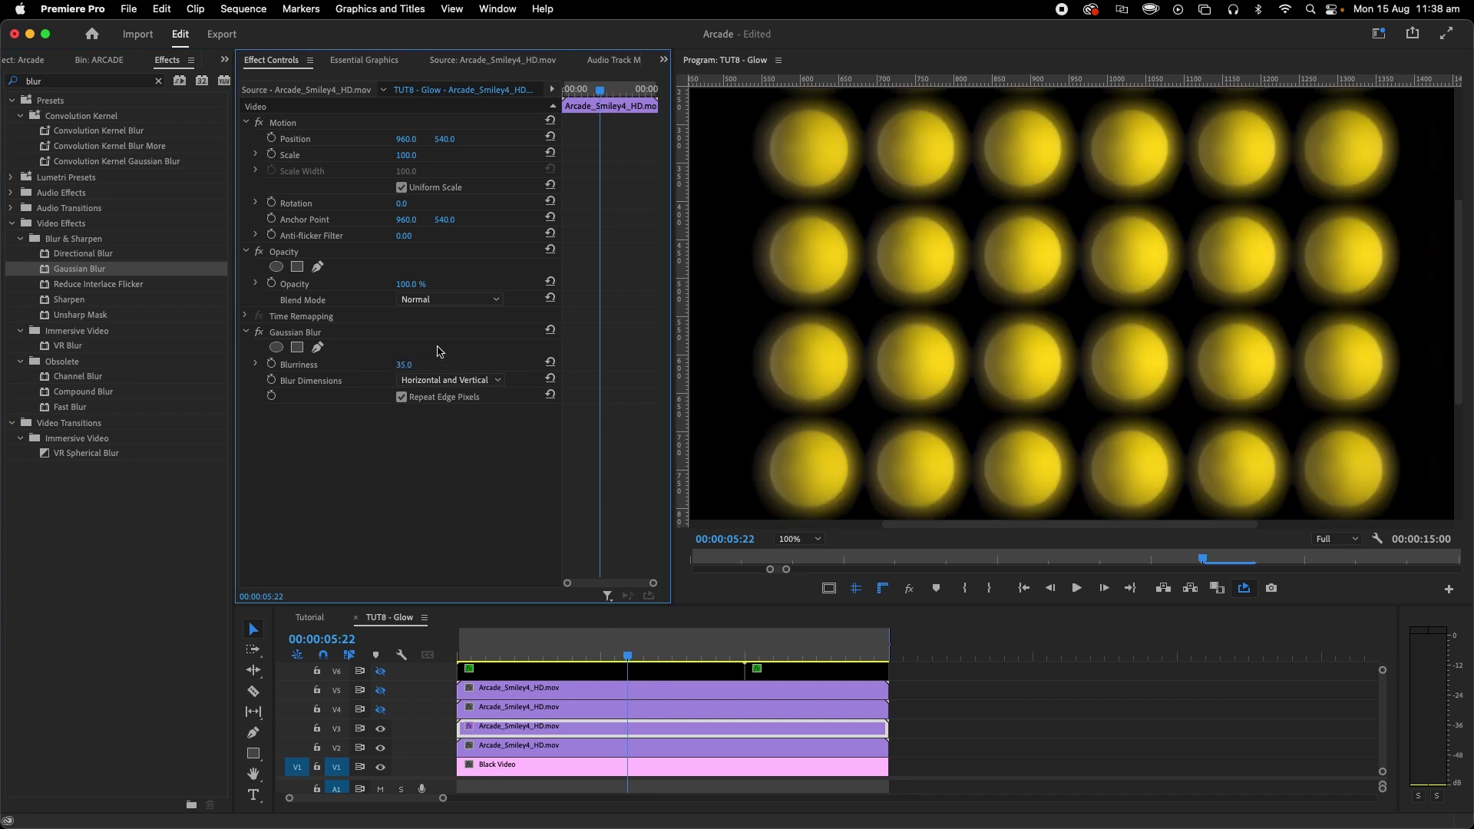
- Set the V3 copy to Lighten blend at 60% opacity
{"action": "left_click", "coordinate": [427, 301]}
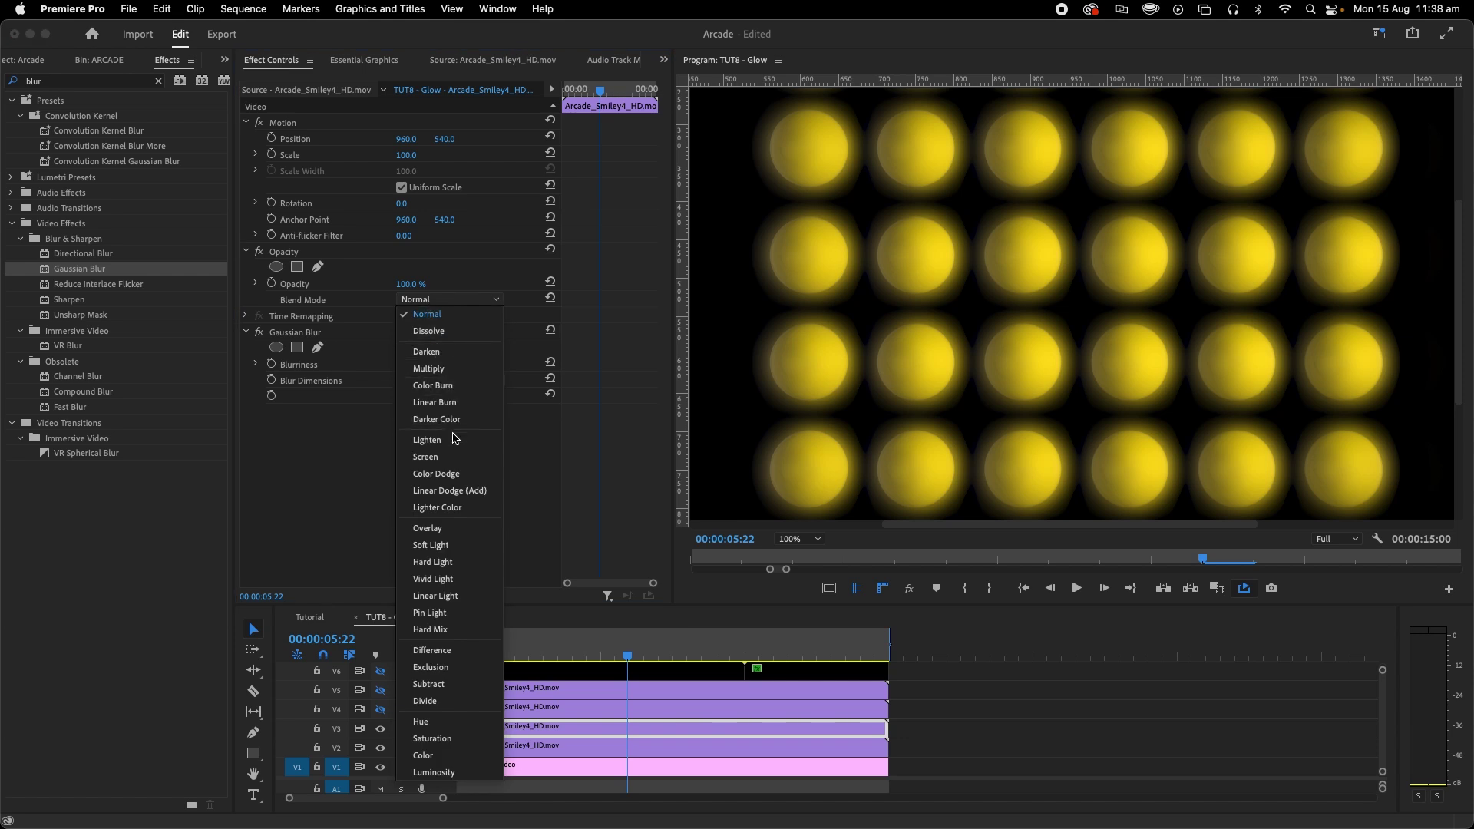
{"action": "left_click", "coordinate": [427, 440]}
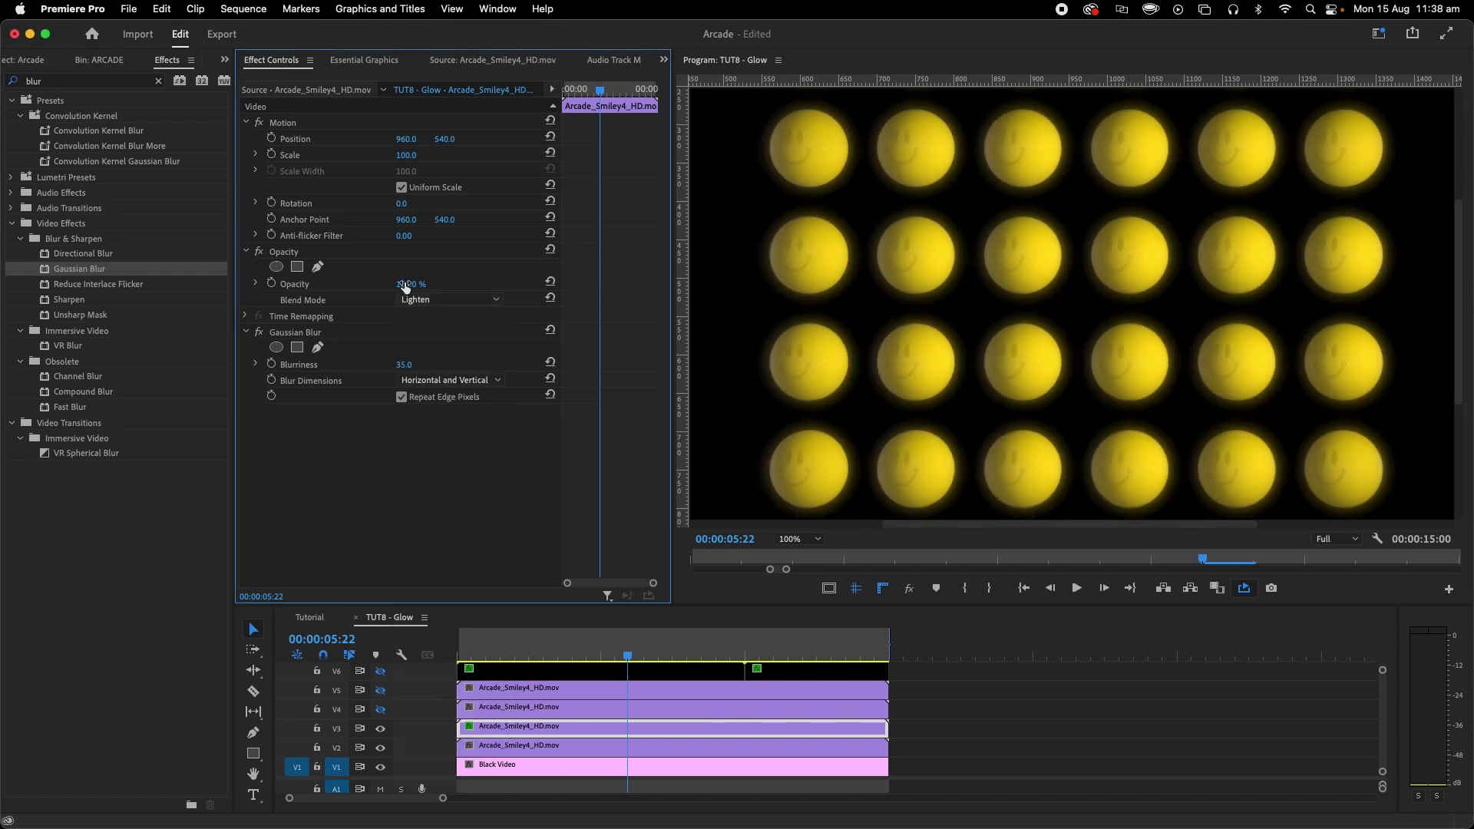
{"action": "key", "text": "Return"}
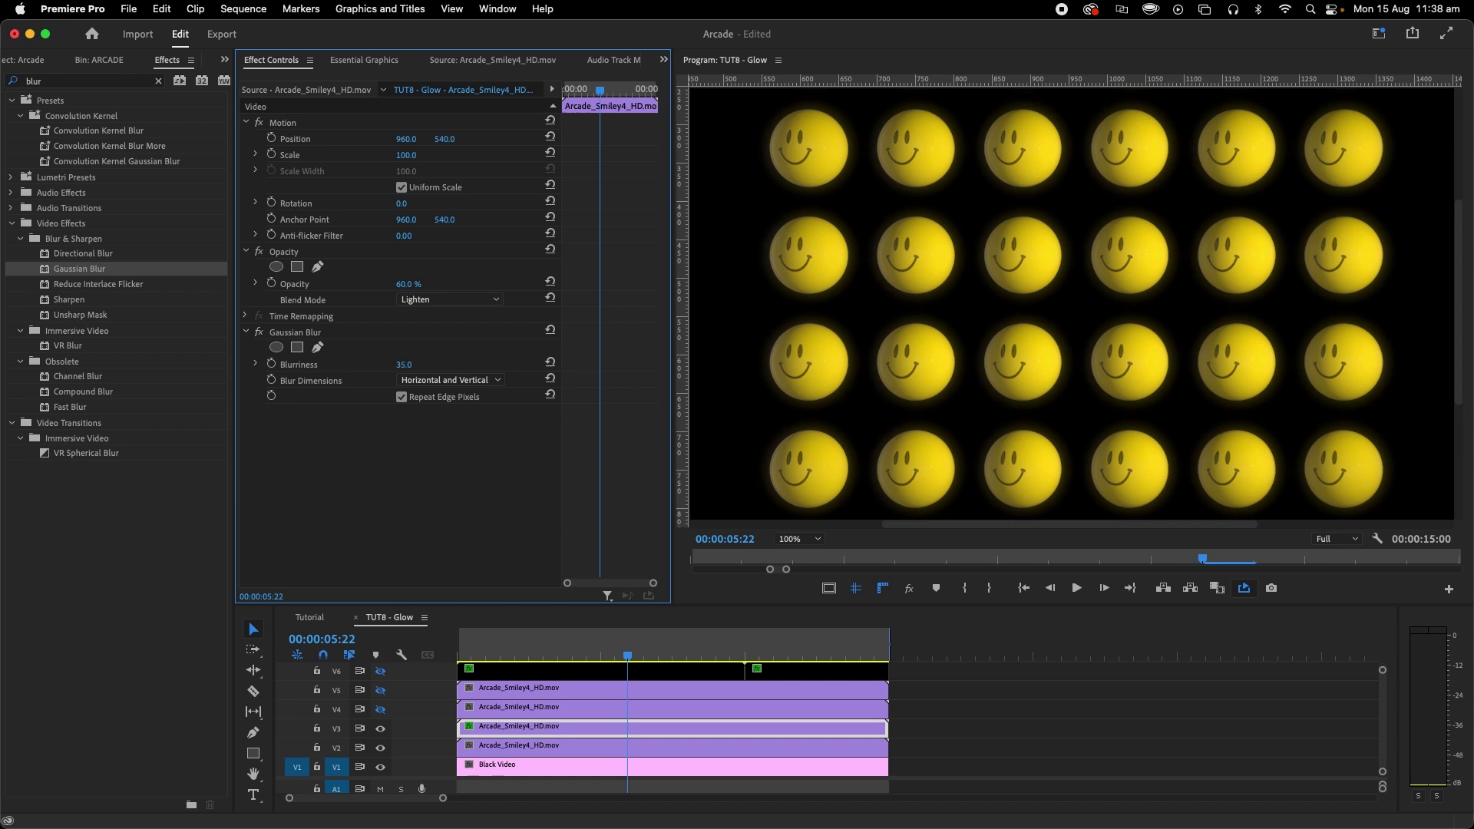
- Make track V4 visible and apply Gaussian Blur to its smiley clip
{"action": "left_click", "coordinate": [380, 710]}
{"action": "left_click", "coordinate": [539, 707]}
{"action": "left_click_drag", "start_coordinate": [79, 268], "coordinate": [393, 417]}
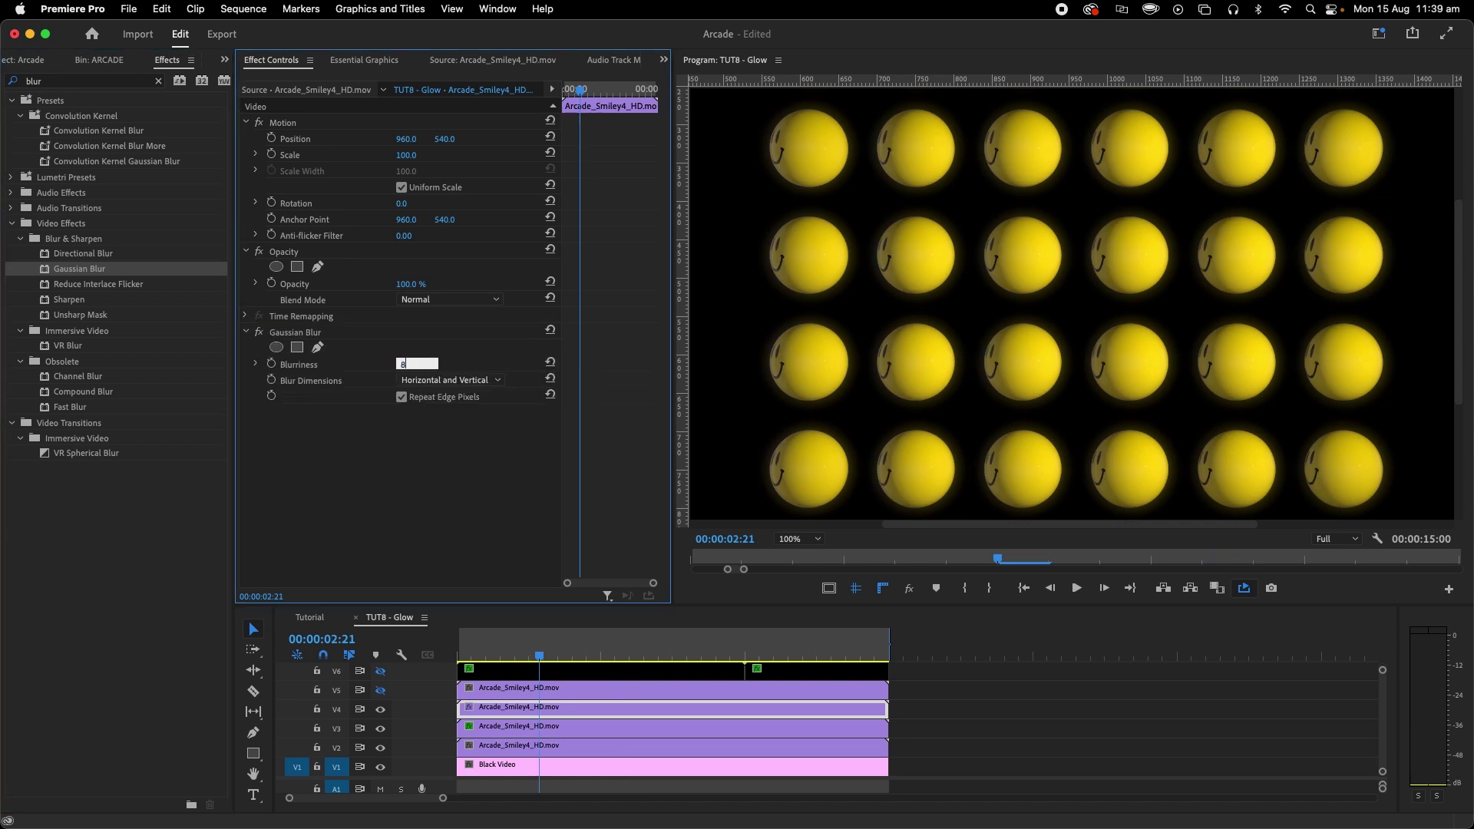
- Give the V4 copy Blurriness 85, Lighten blend and 45% opacity
{"action": "key", "text": "Return"}
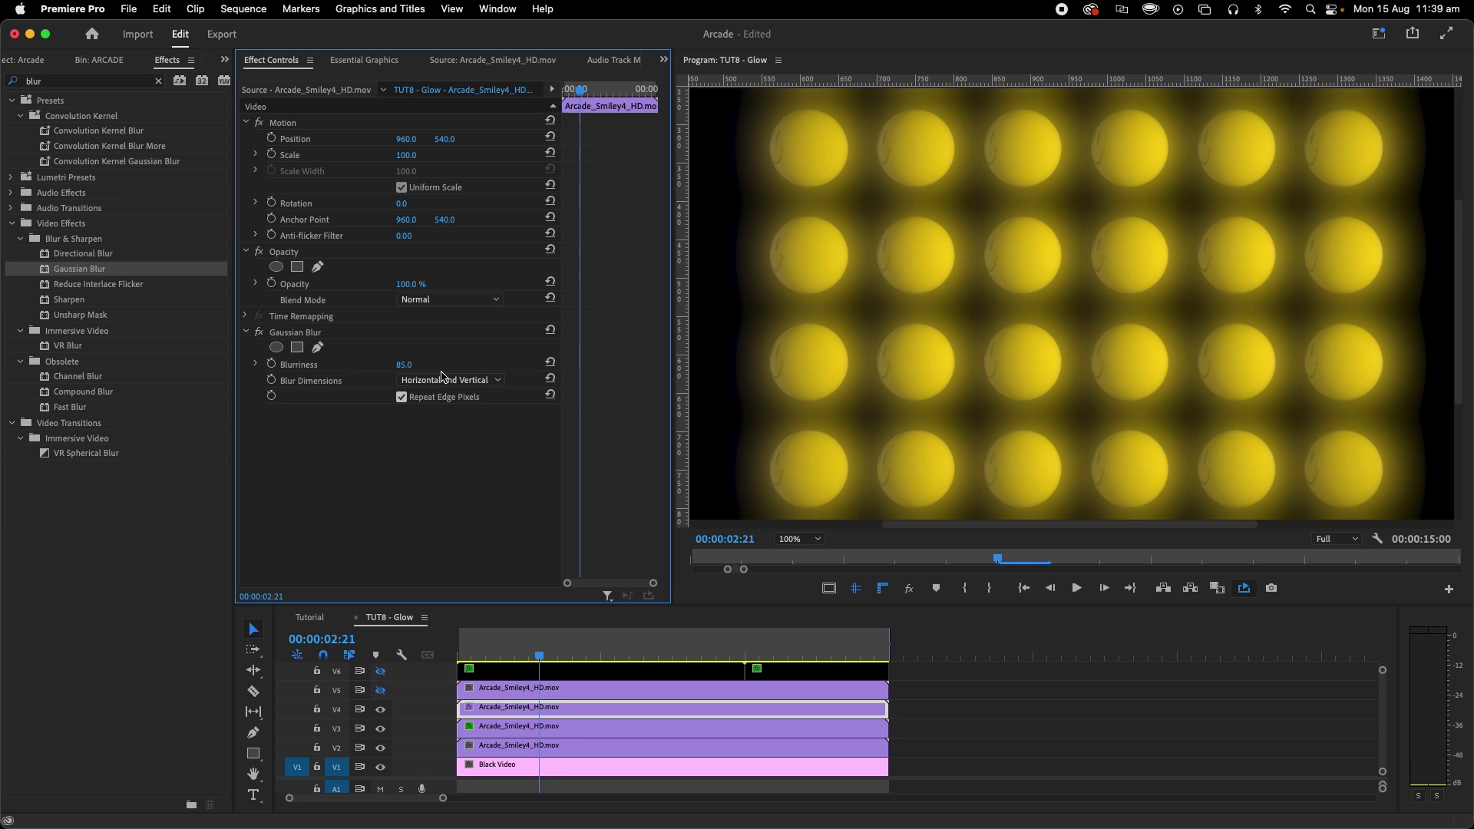
{"action": "left_click", "coordinate": [429, 303]}
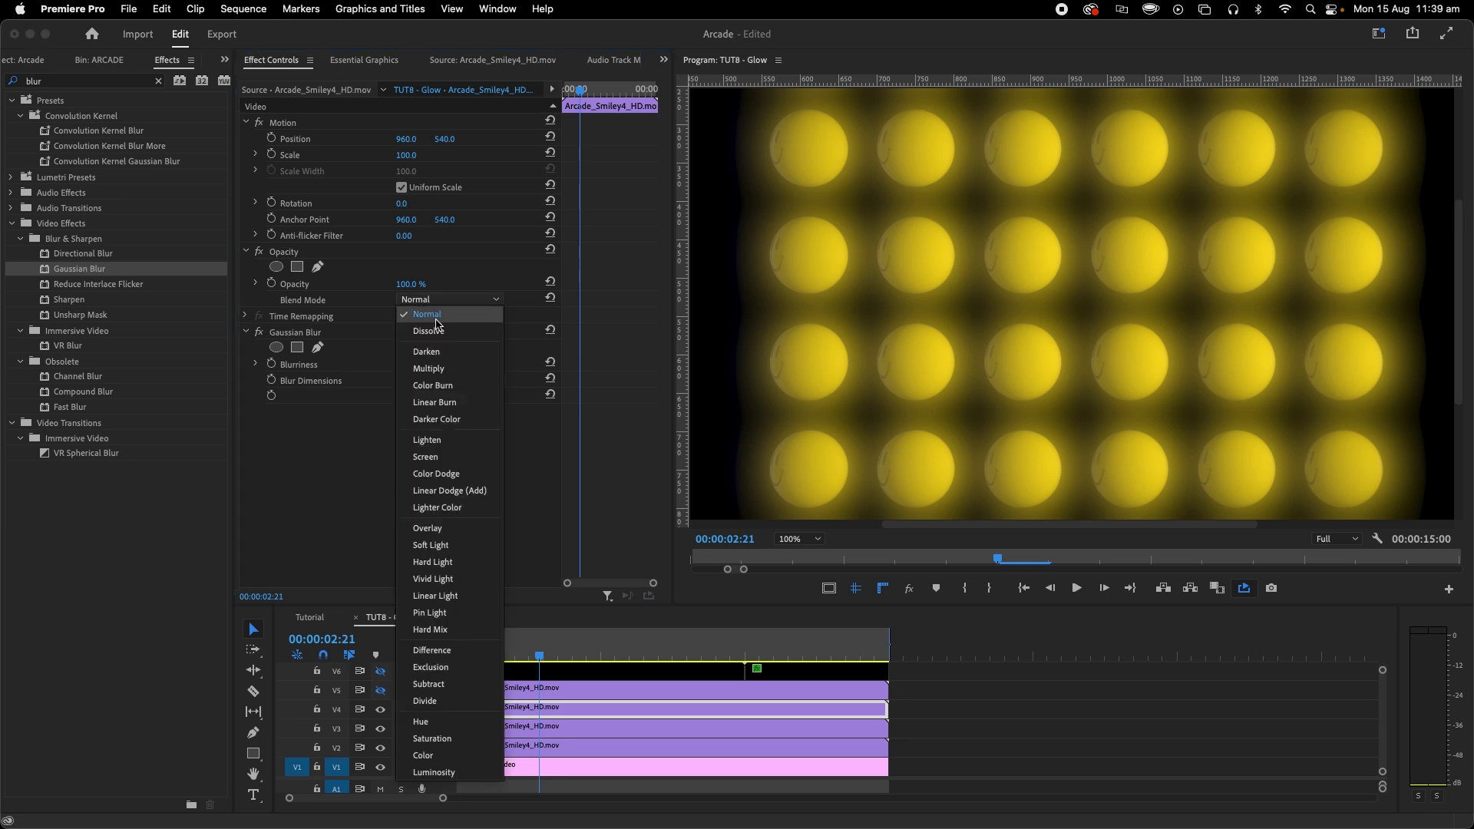
{"action": "left_click", "coordinate": [447, 442]}
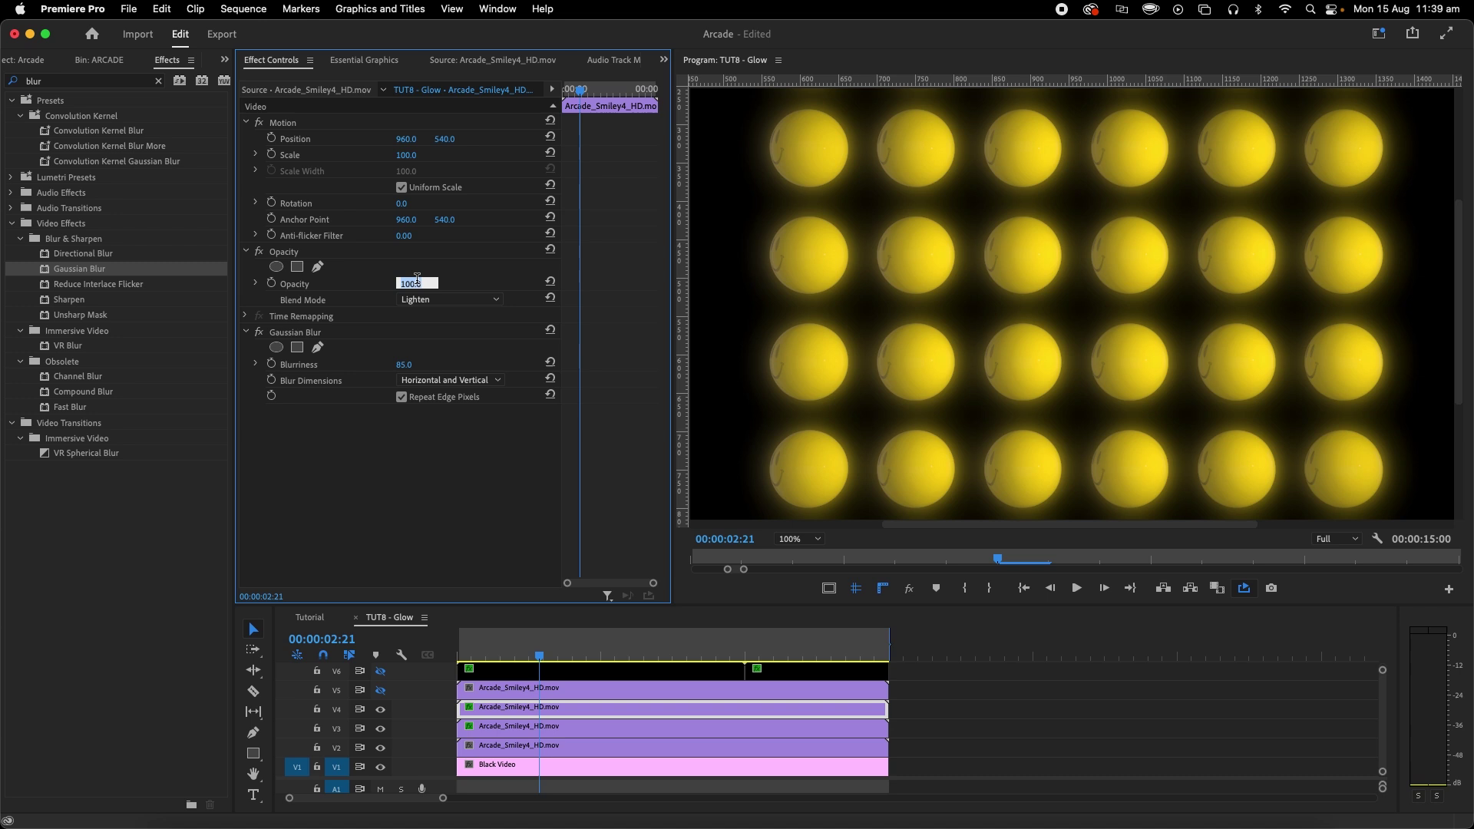
{"action": "key", "text": "Return"}
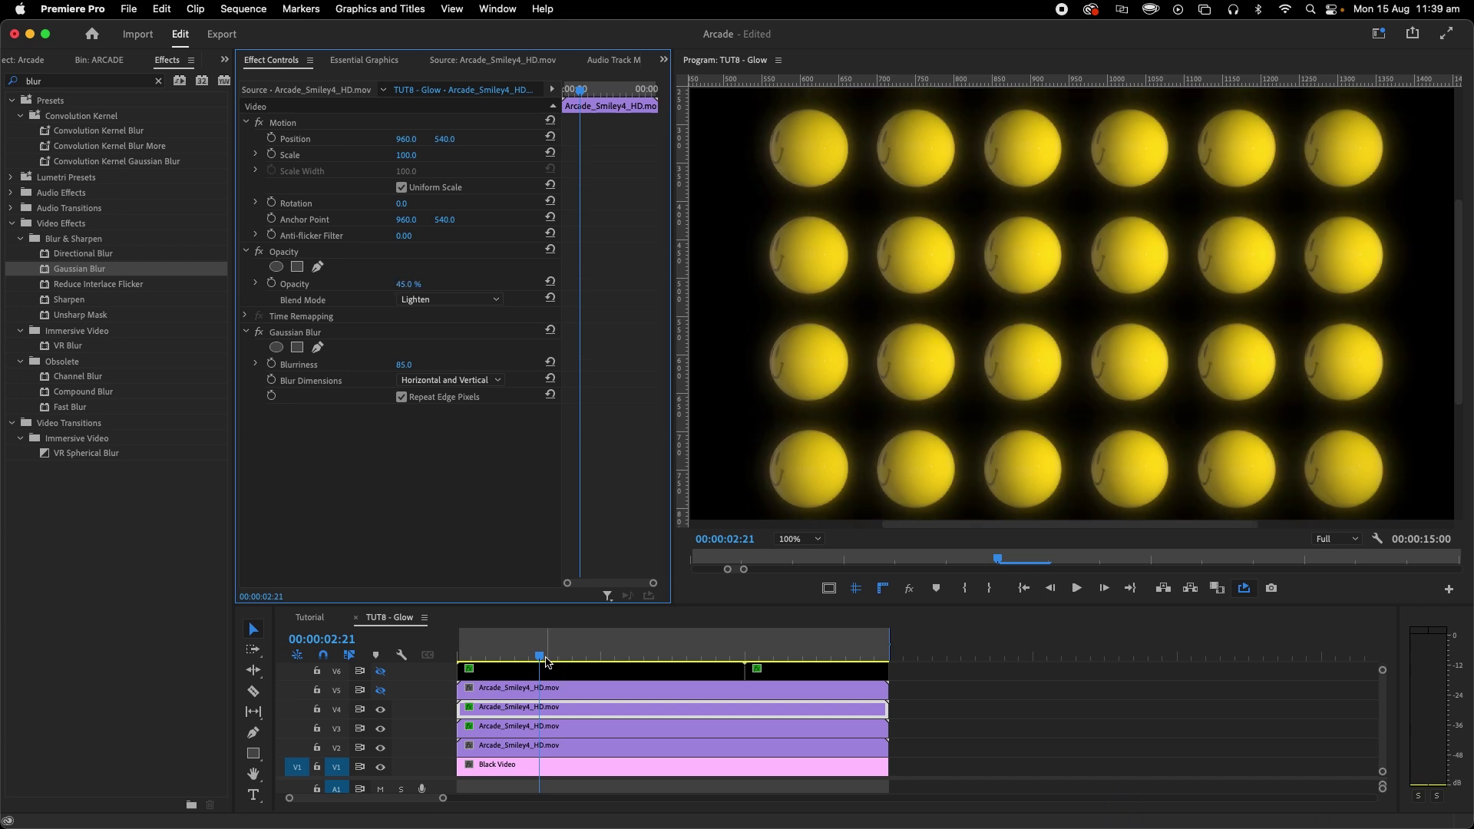
{"action": "left_click_drag", "start_coordinate": [547, 662], "coordinate": [565, 656]}
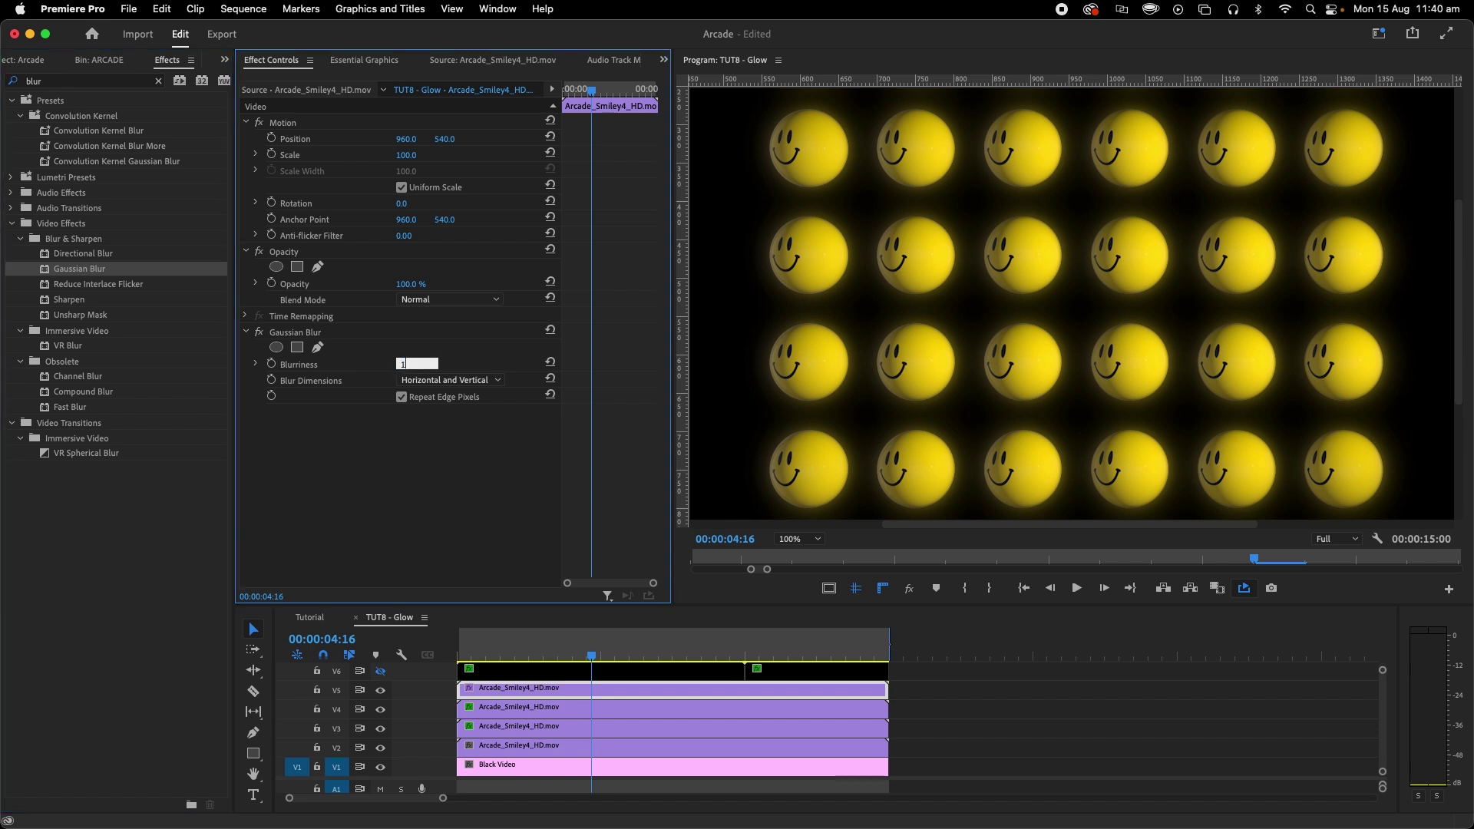
- Give the V5 copy Blurriness 130 with Screen blend
{"action": "key", "text": "Return"}
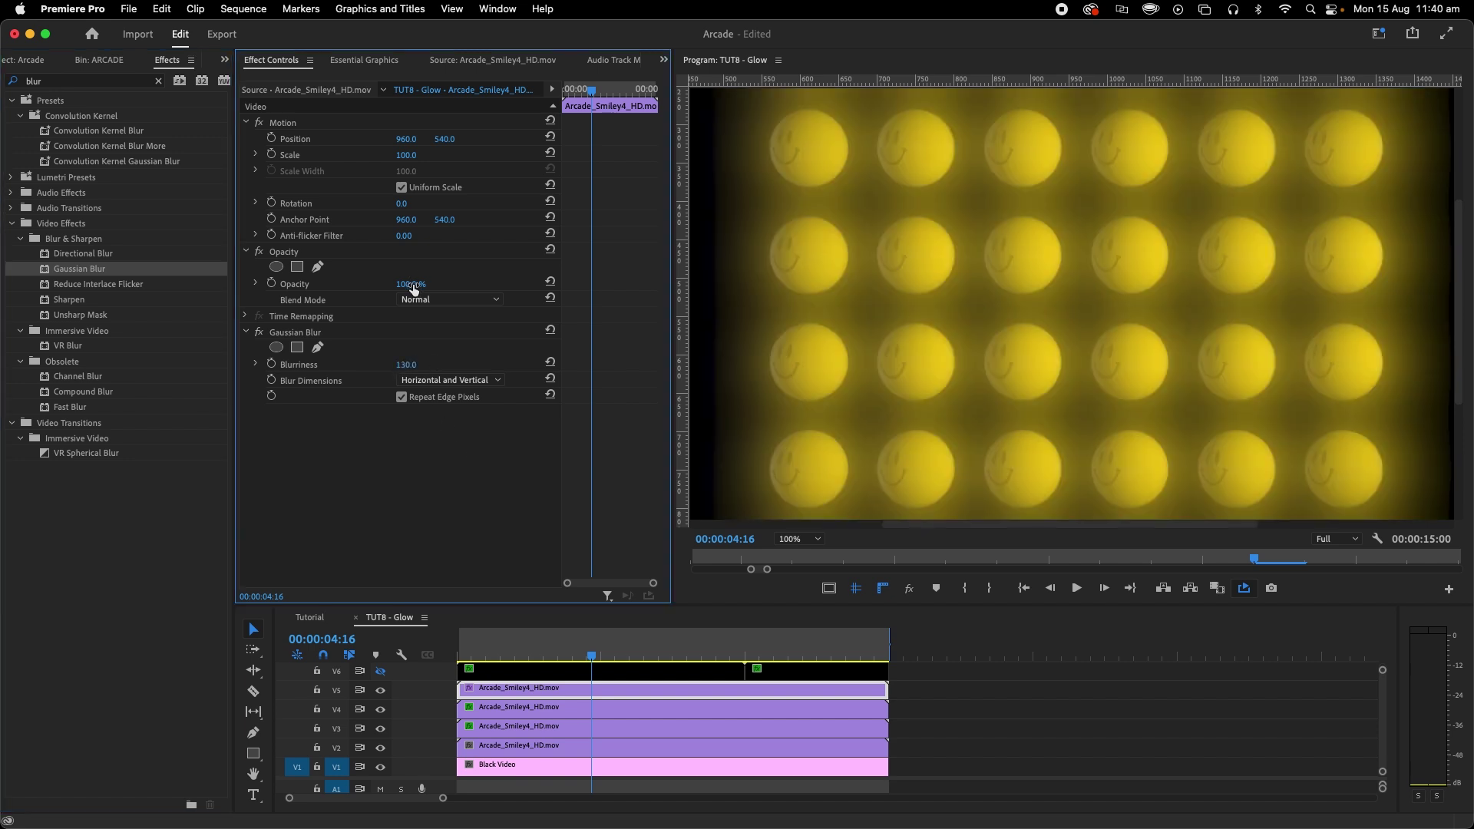
{"action": "left_click", "coordinate": [422, 301]}
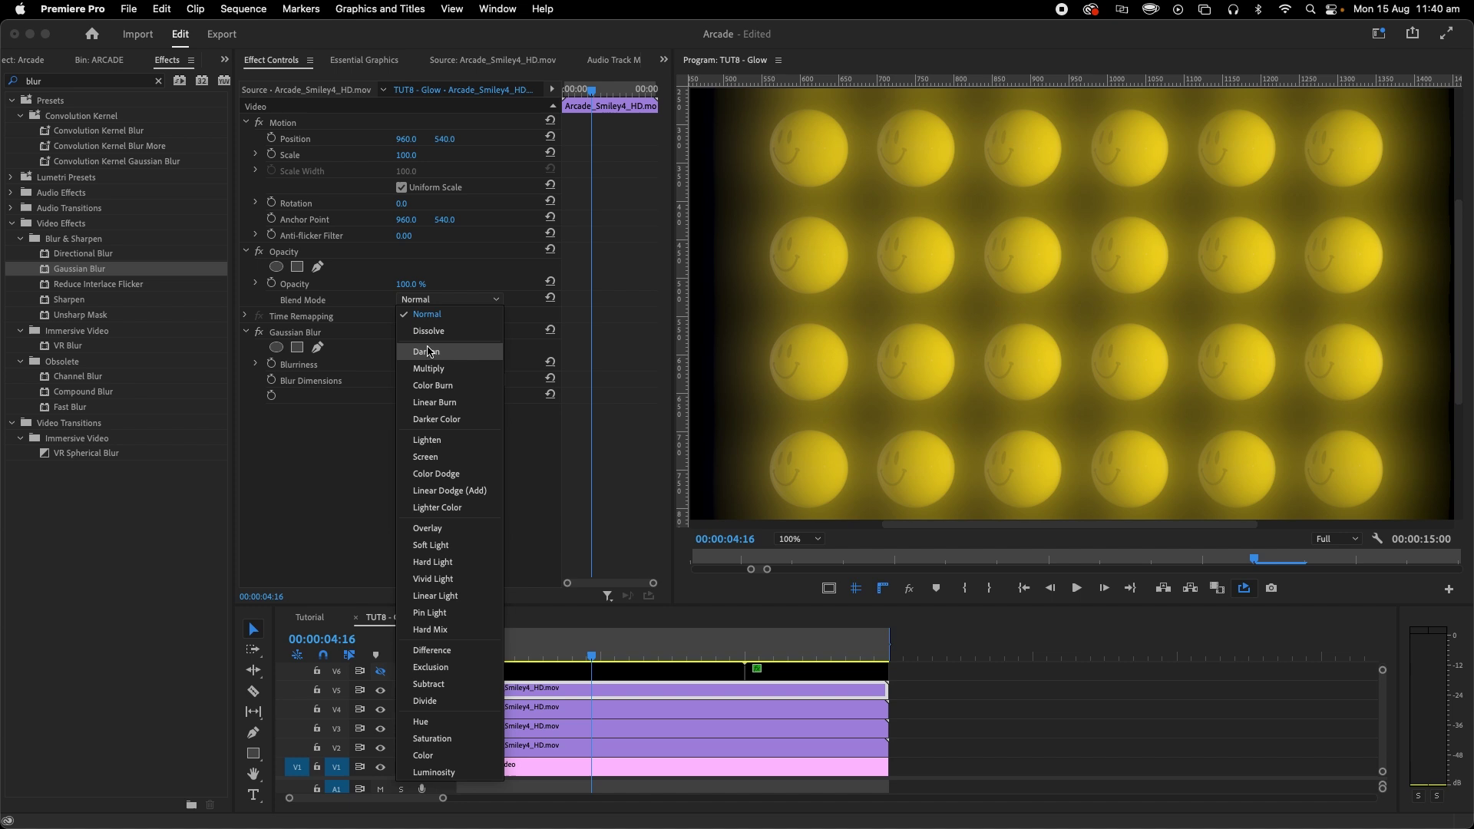
{"action": "left_click", "coordinate": [446, 456]}
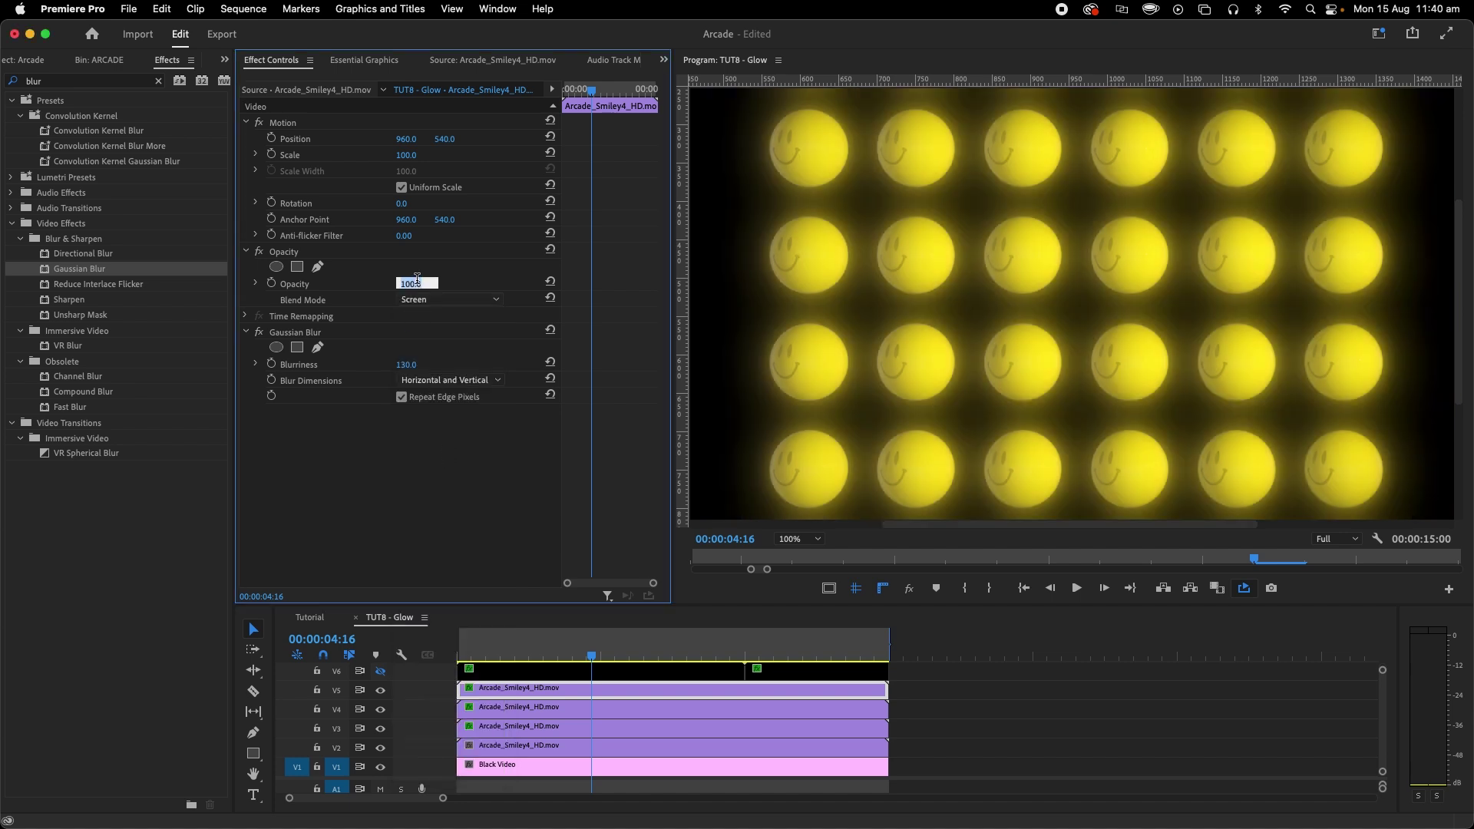